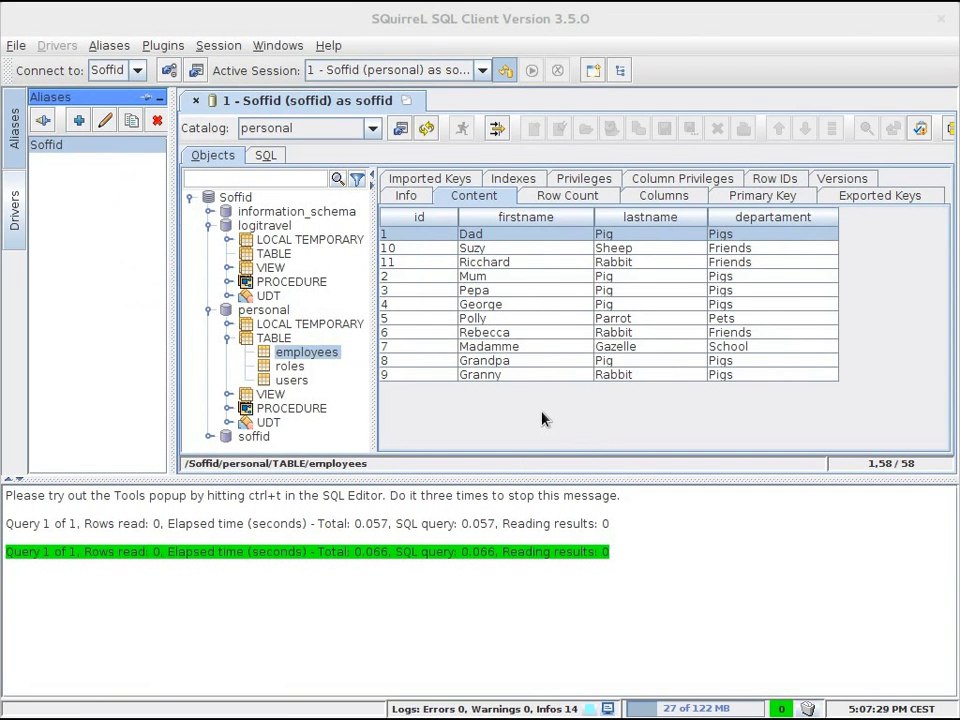
Step: Review the employees table's column definitions, then return to its data rows
click(665, 195)
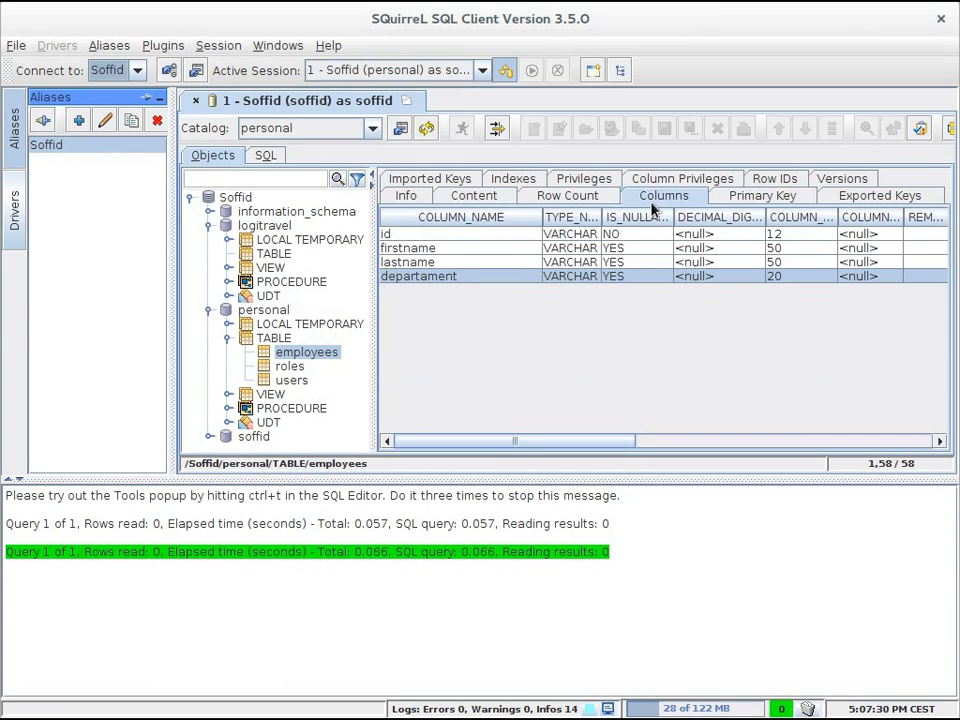
click(440, 234)
click(441, 248)
click(441, 262)
click(442, 277)
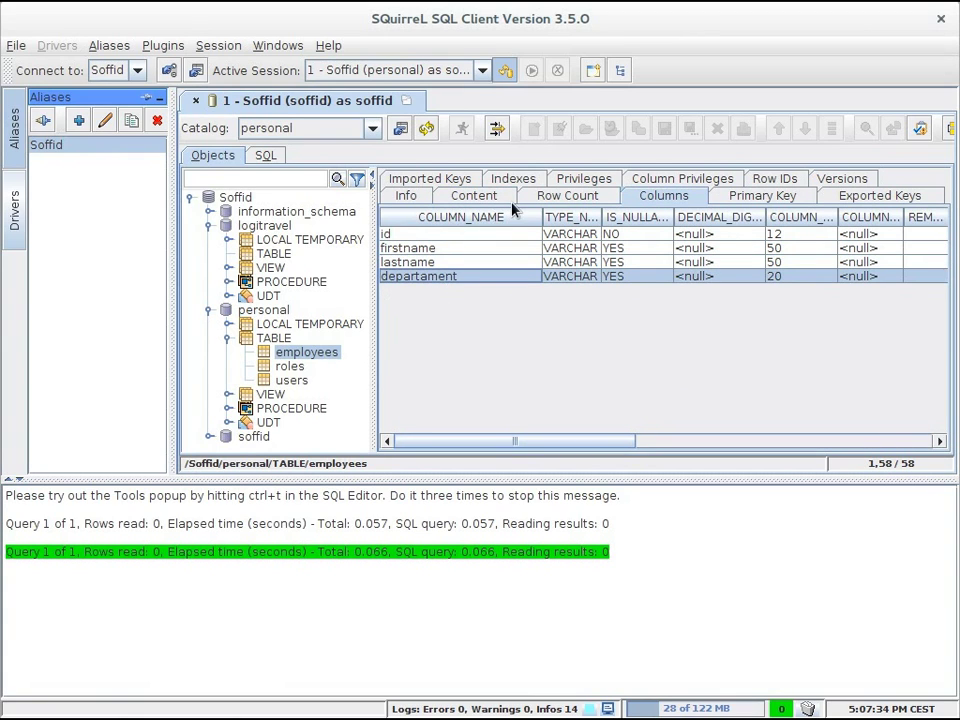
click(474, 196)
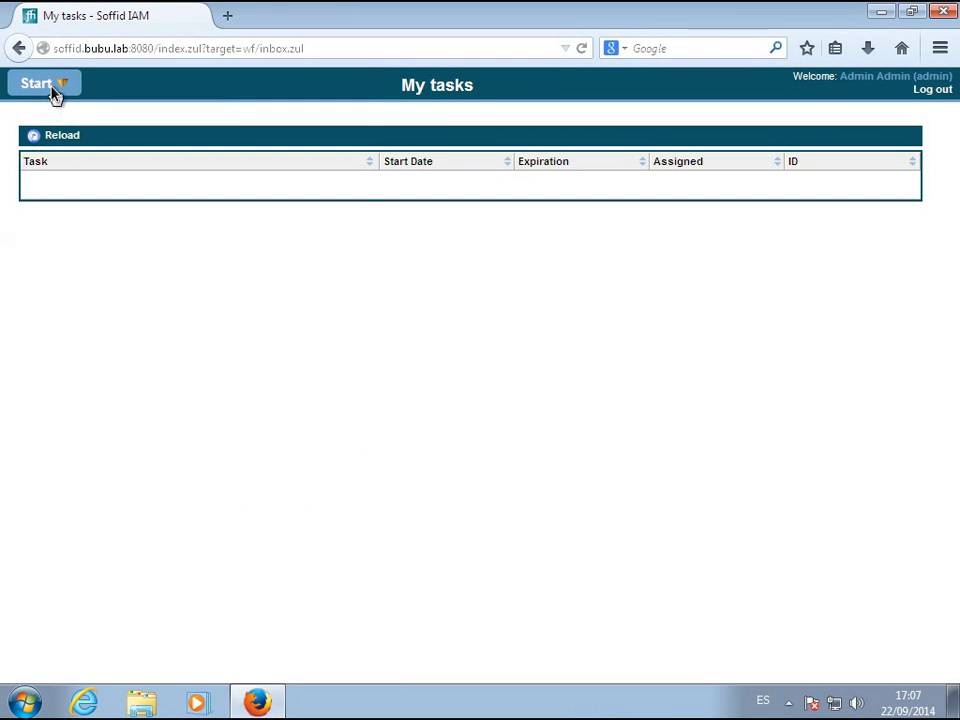
Step: Open the Managed systems list under Soffid Configuration > Agents
click(52, 88)
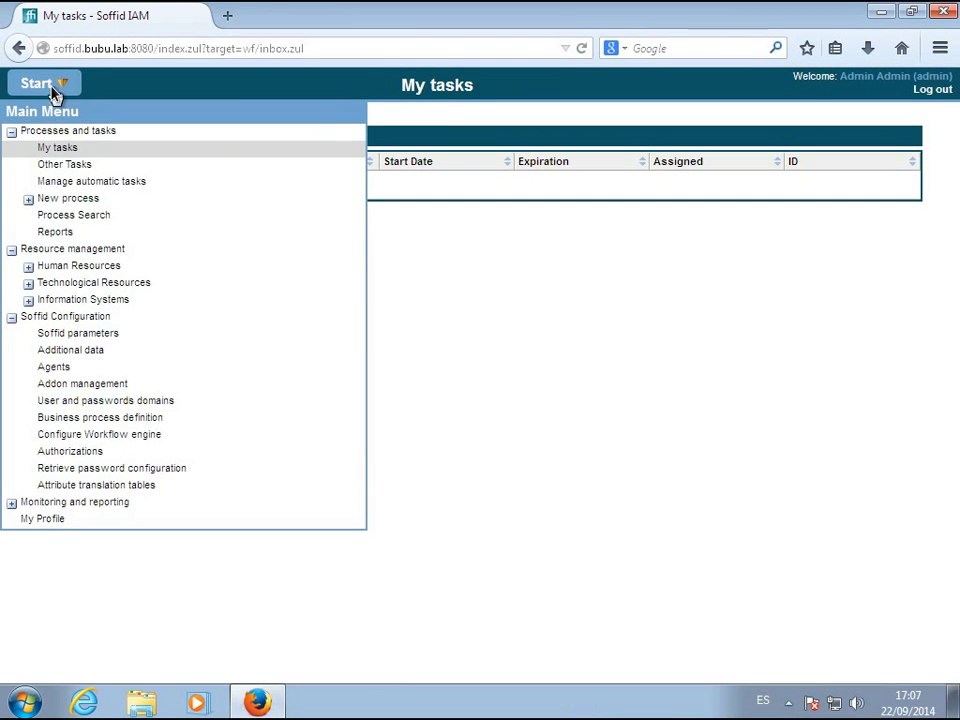
click(52, 367)
click(223, 145)
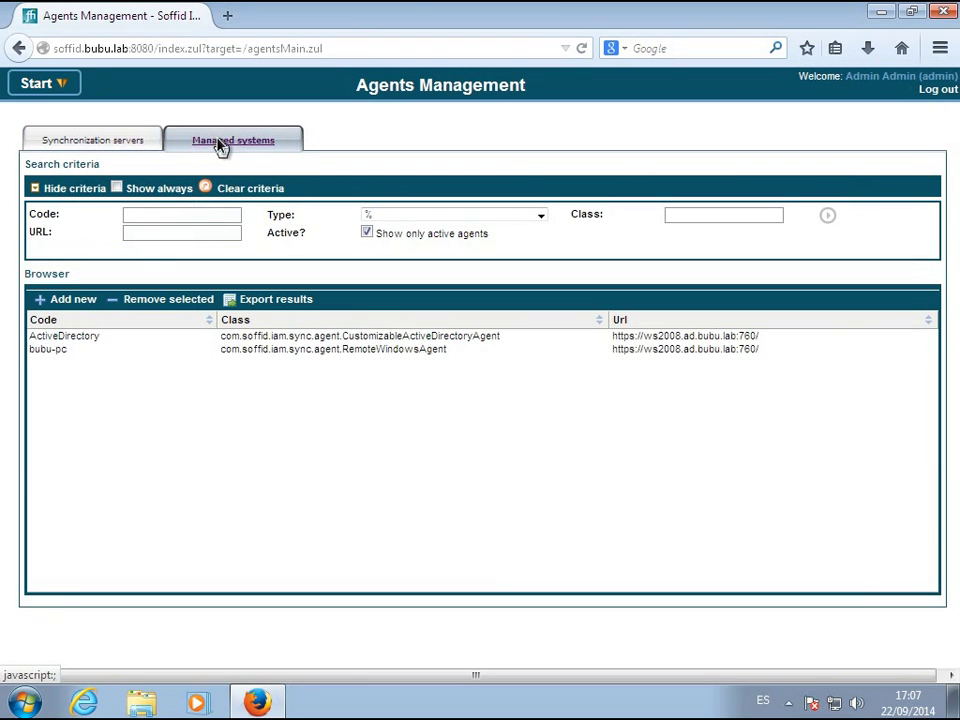
Step: Create an authoritative Customizable SQL agent 'Employees' described as 'Employees table'
click(73, 302)
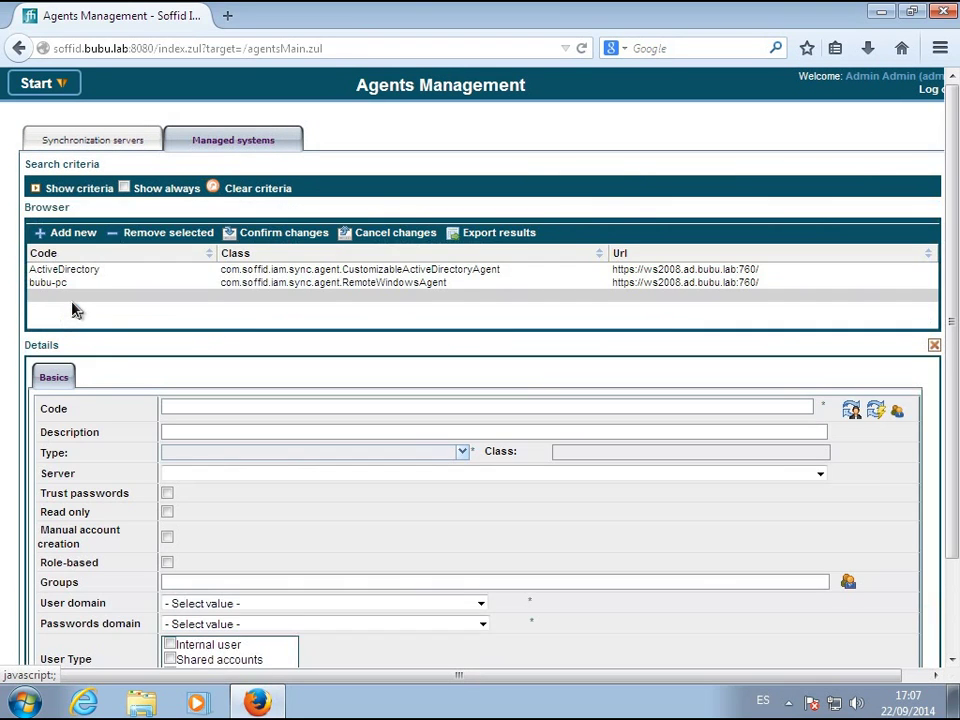
text(Employees)
key(Tab)
text(Employees table)
click(201, 452)
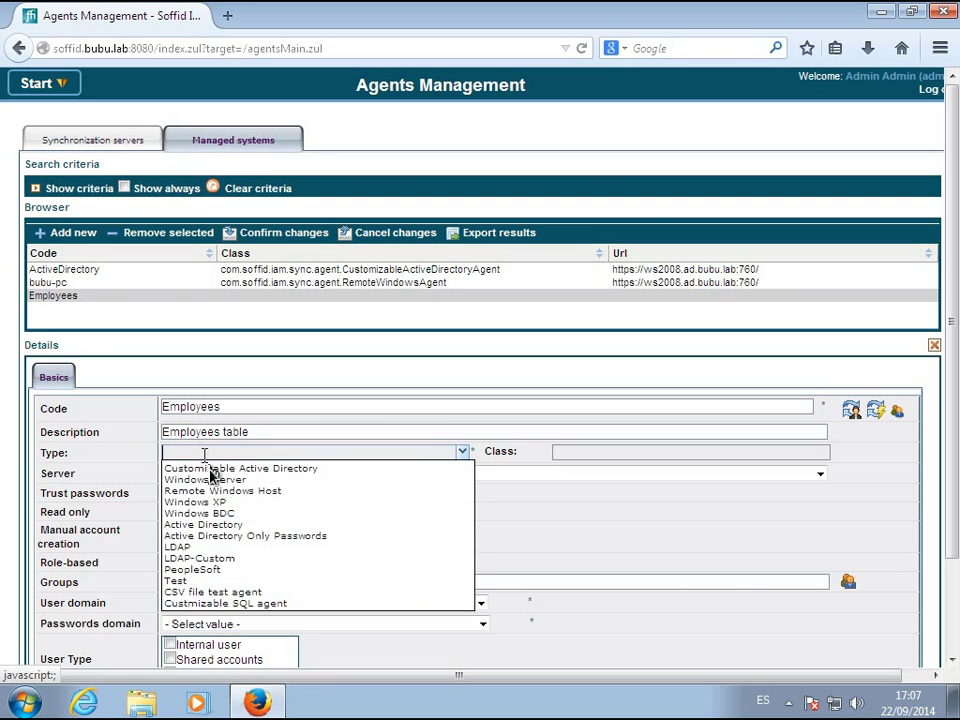
click(250, 603)
click(168, 517)
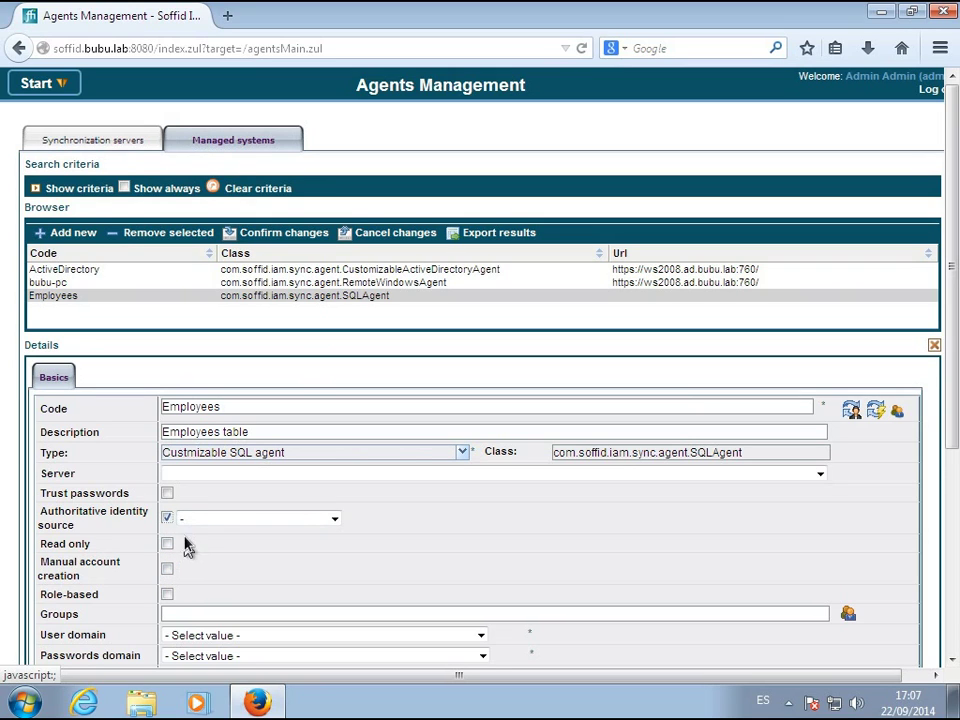
Step: Run it on soffid.bubu.lab, read-only with manual account creation and default user and password domains
click(204, 475)
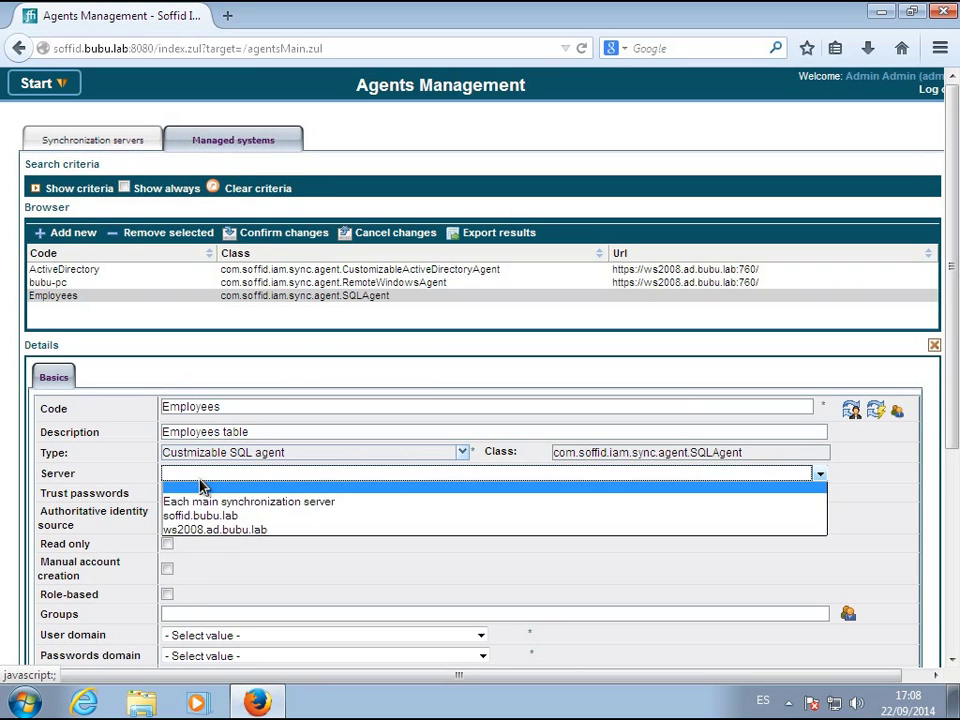
click(205, 516)
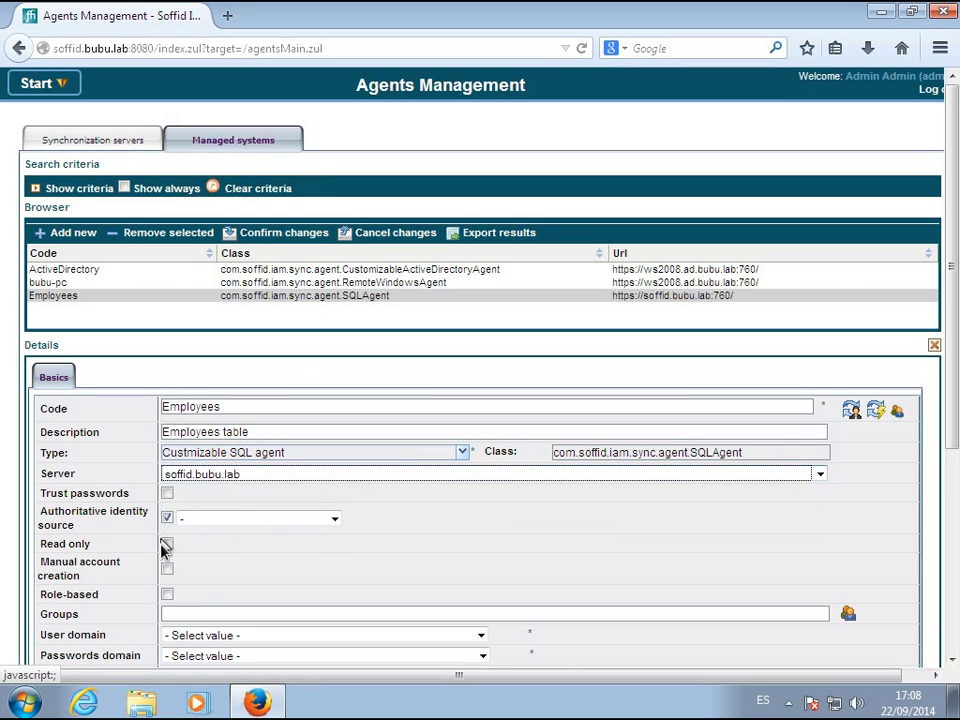
click(167, 544)
click(167, 568)
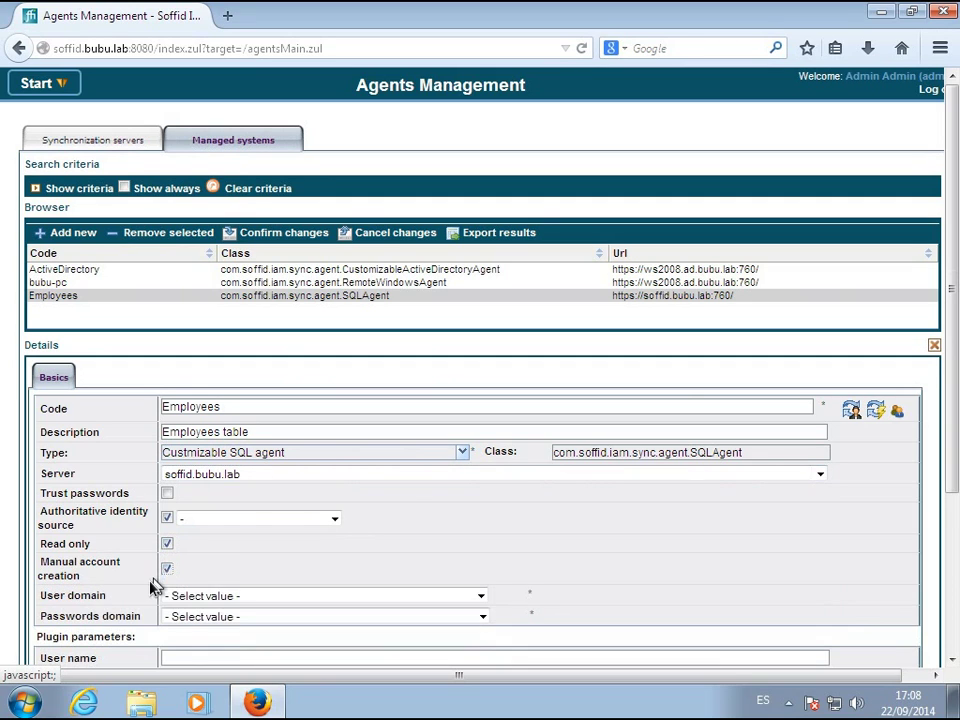
click(208, 597)
click(220, 628)
click(221, 617)
click(225, 647)
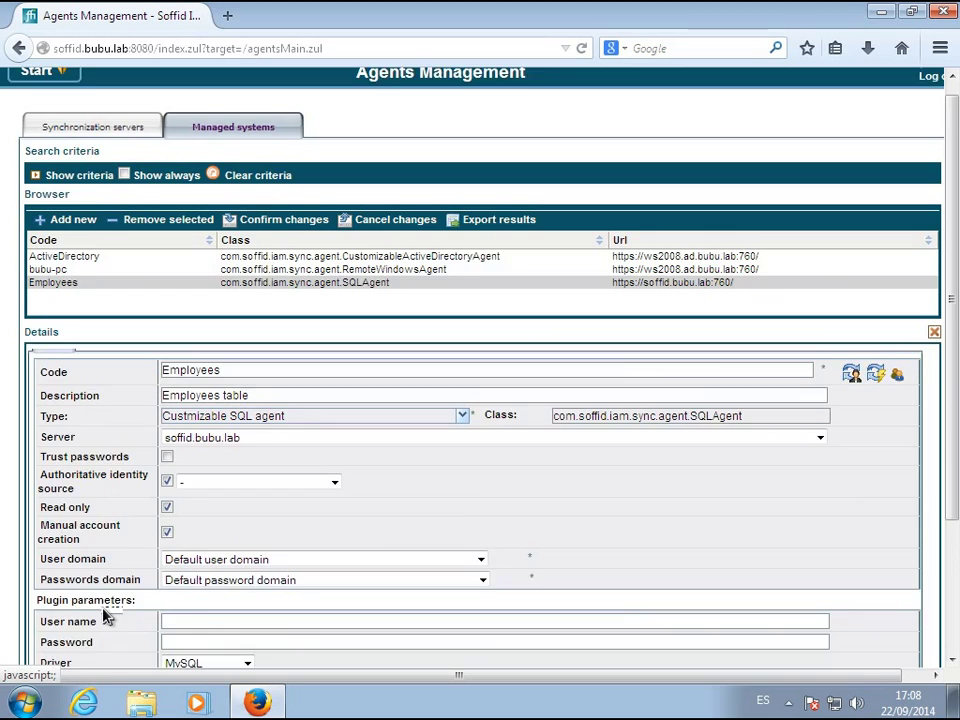
Step: Enter the database user name and DB URL jdbc:mysql://localhost/personal
scroll(150, 580, down, 3)
click(193, 450)
text(soffid)
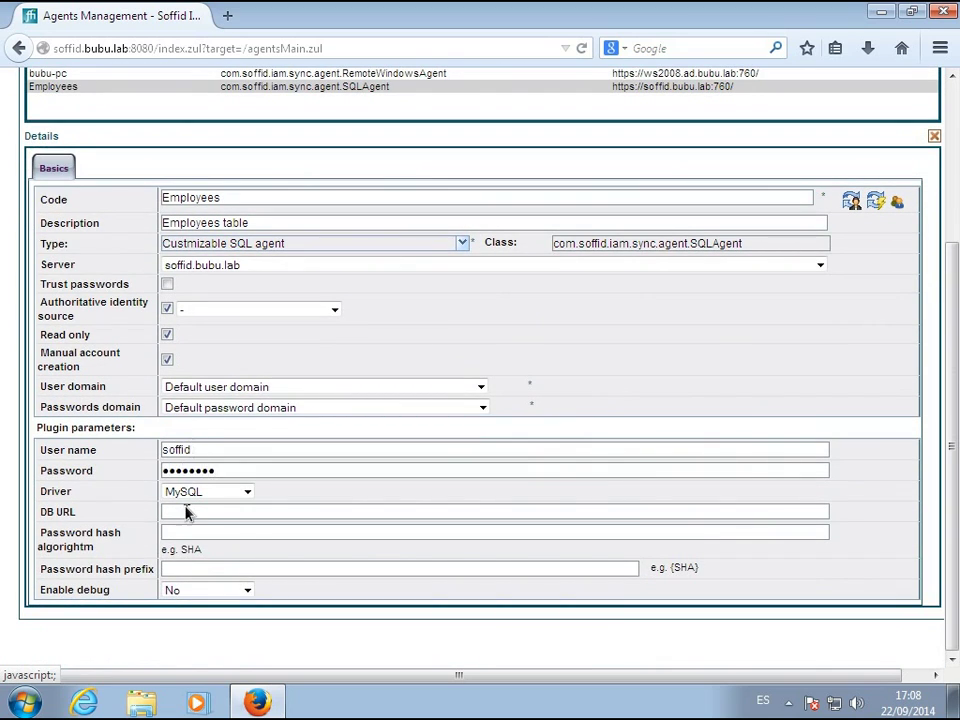
text(***)
click(188, 511)
text(jdbc:mysql://localho)
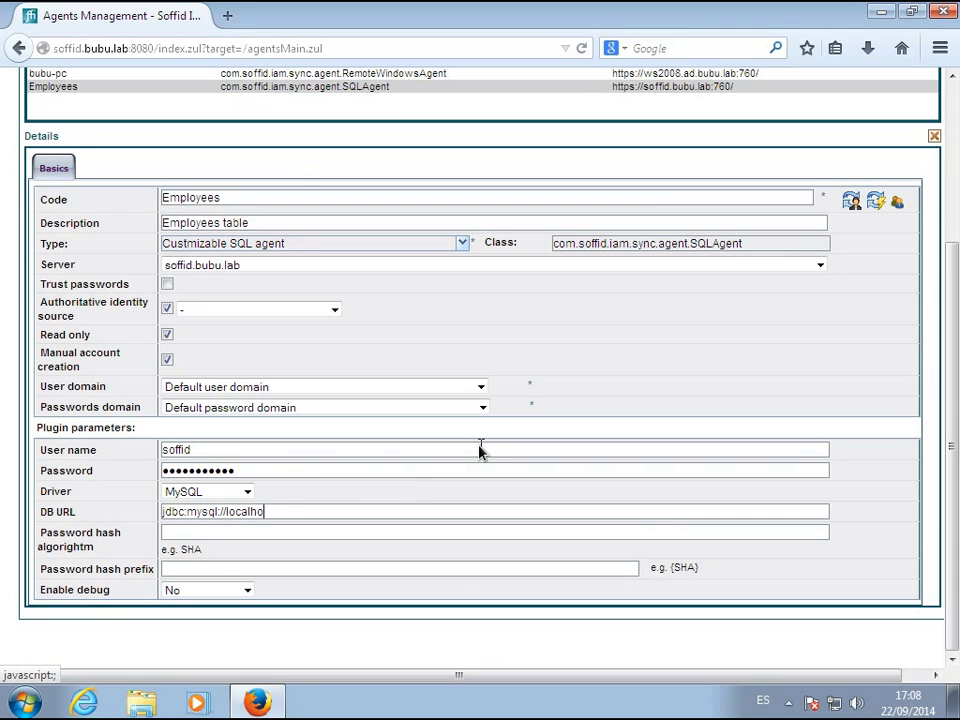
text(st/personal)
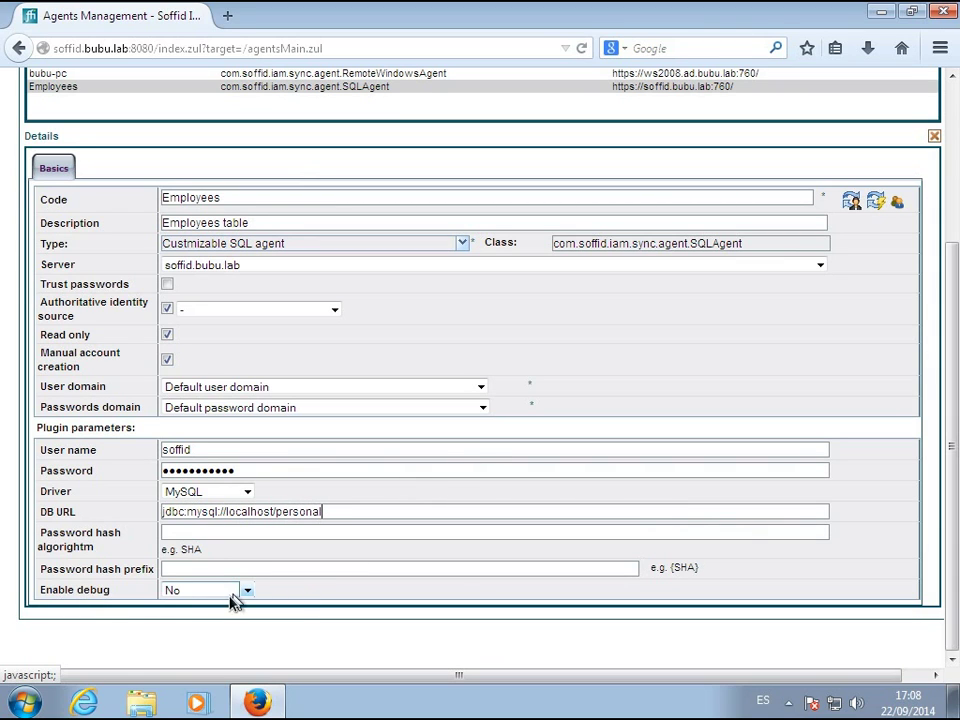
Step: Set Enable debug to Yes and save the Employees agent
click(215, 590)
click(215, 628)
scroll(144, 534, up, 4)
click(272, 238)
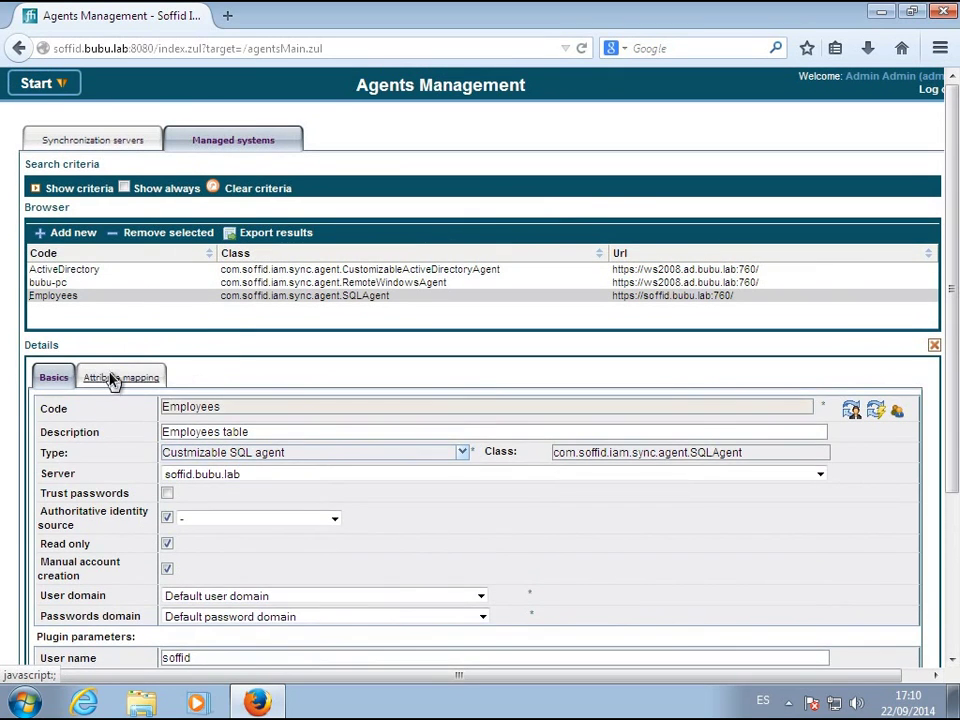
Step: Add an 'employees' system object mapping based on user
click(113, 379)
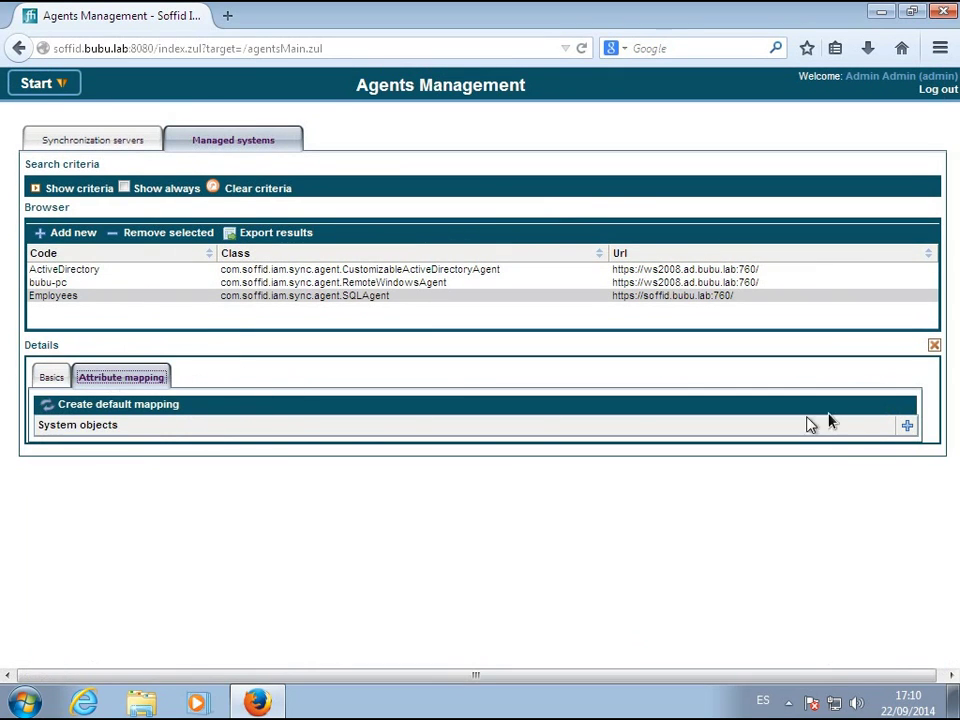
click(907, 428)
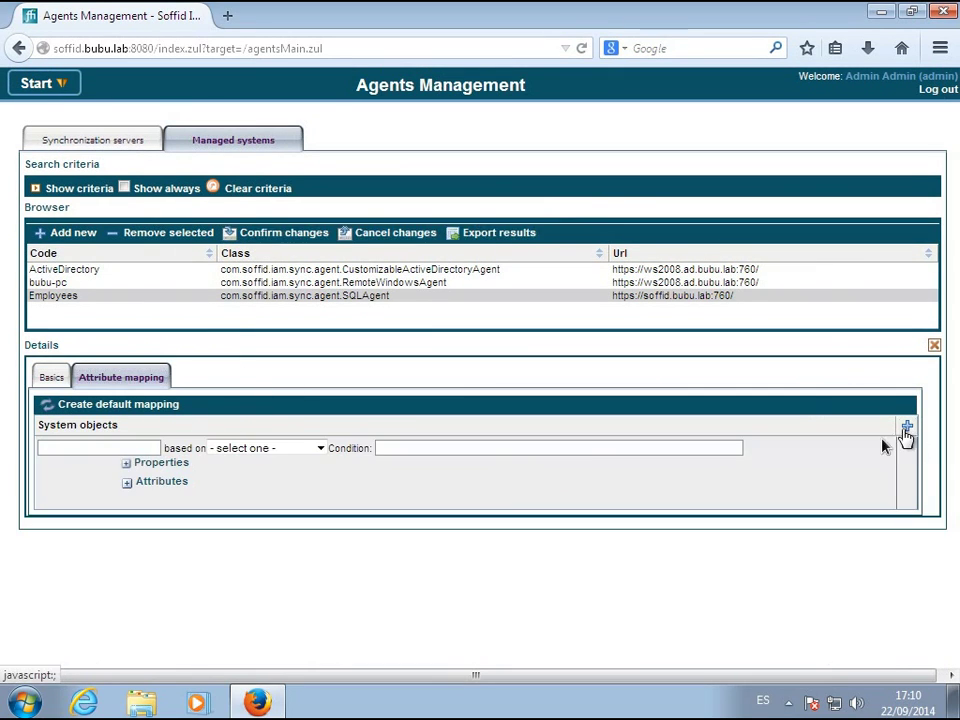
click(97, 449)
text(employees)
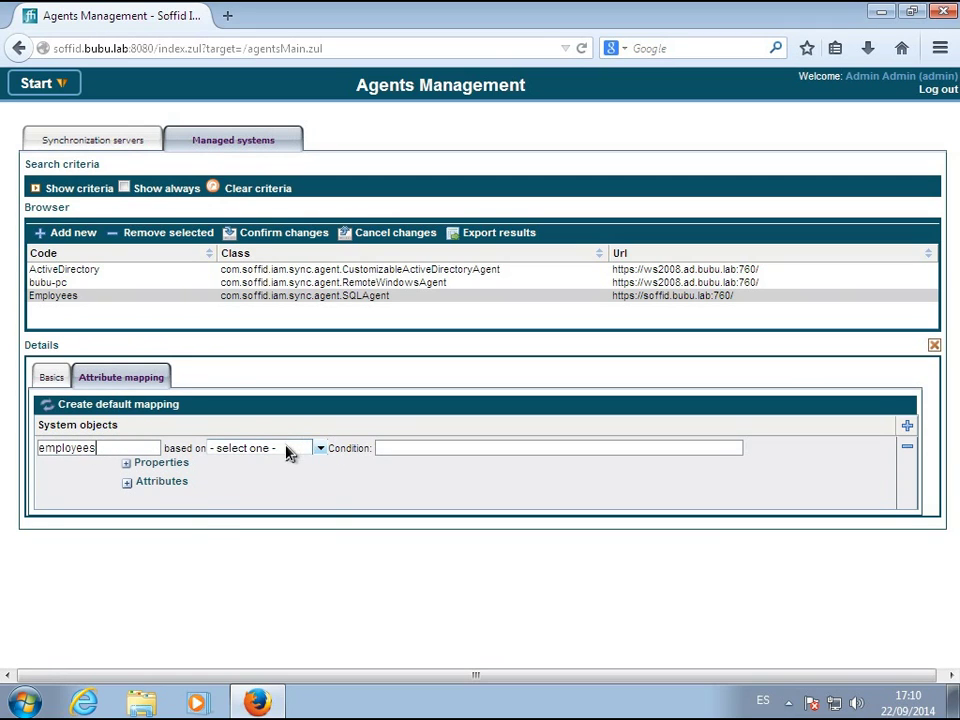
click(288, 450)
click(255, 481)
Step: Give it a selectAll property: 'select firstname, lastname from employees'
click(127, 463)
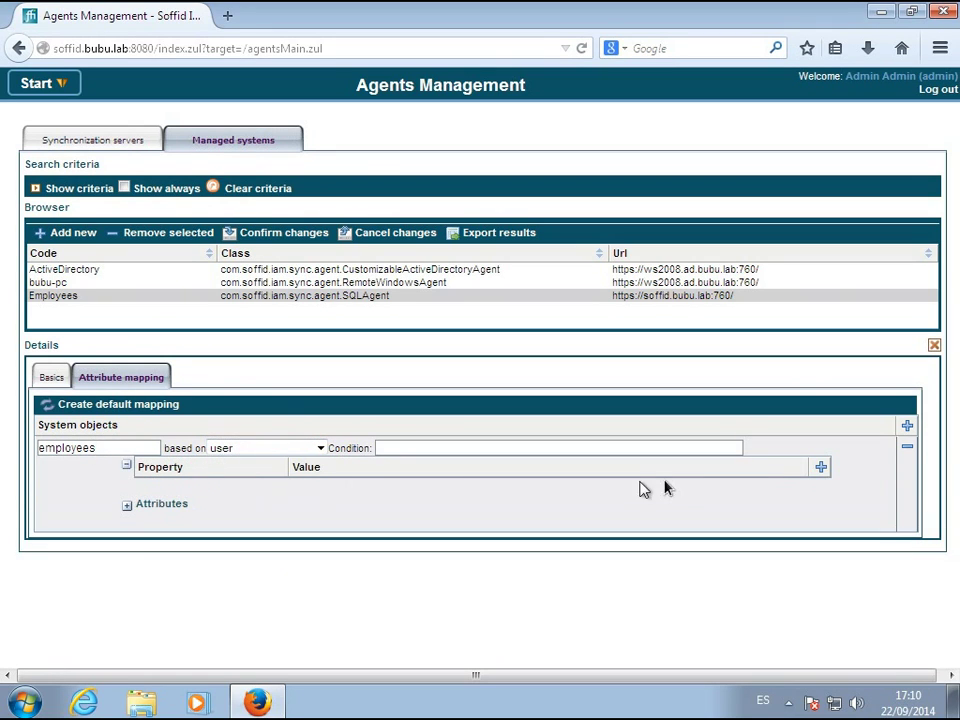
click(820, 467)
click(167, 497)
text(selectAll)
key(Tab)
text(s)
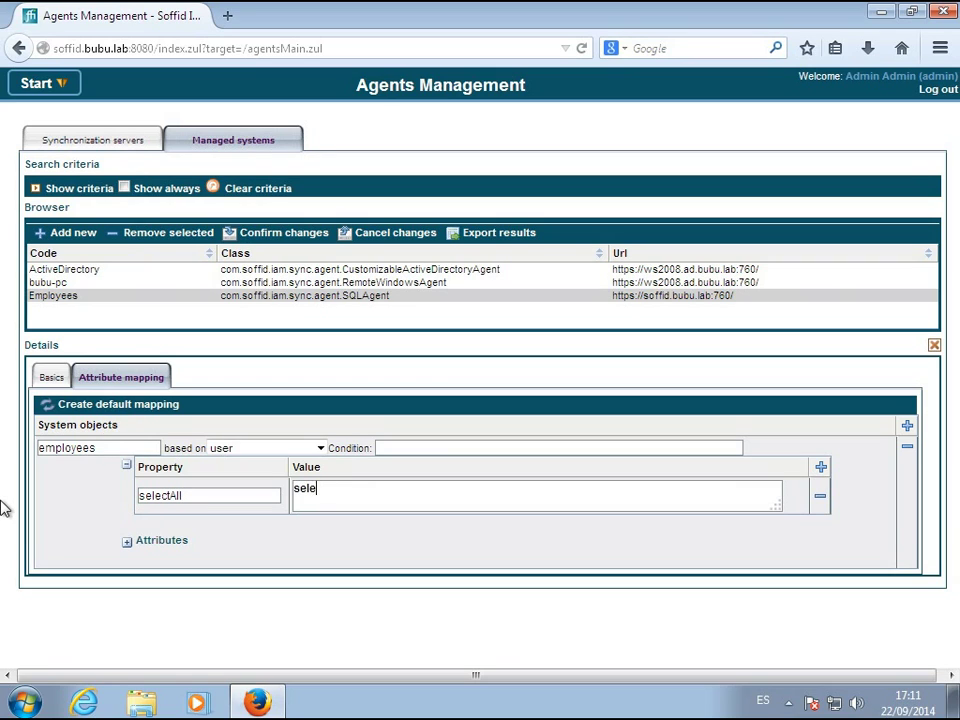
text(elect firstname, lastname from employees)
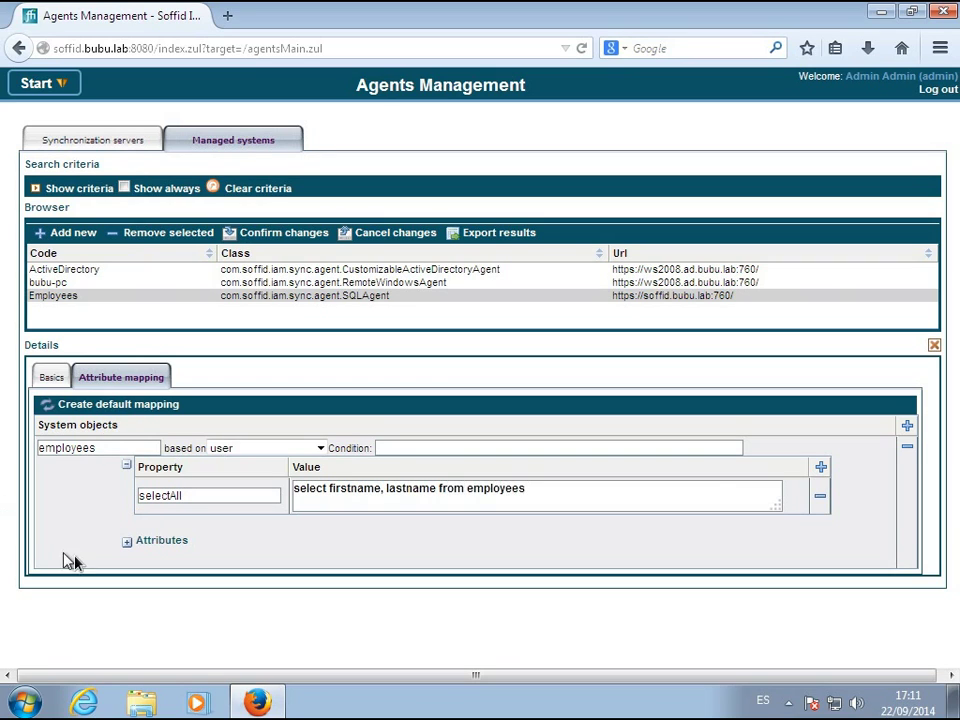
Step: Map system attribute firstname bidirectionally to Soffid attribute firstName
click(128, 542)
click(818, 544)
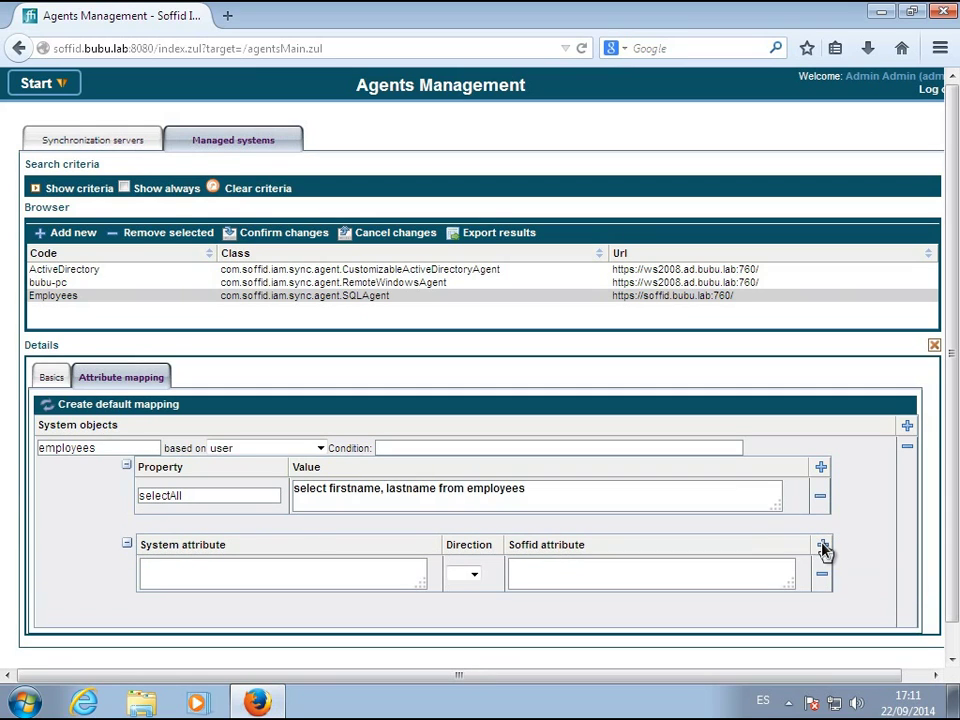
click(226, 583)
text(firstname)
click(466, 575)
click(470, 620)
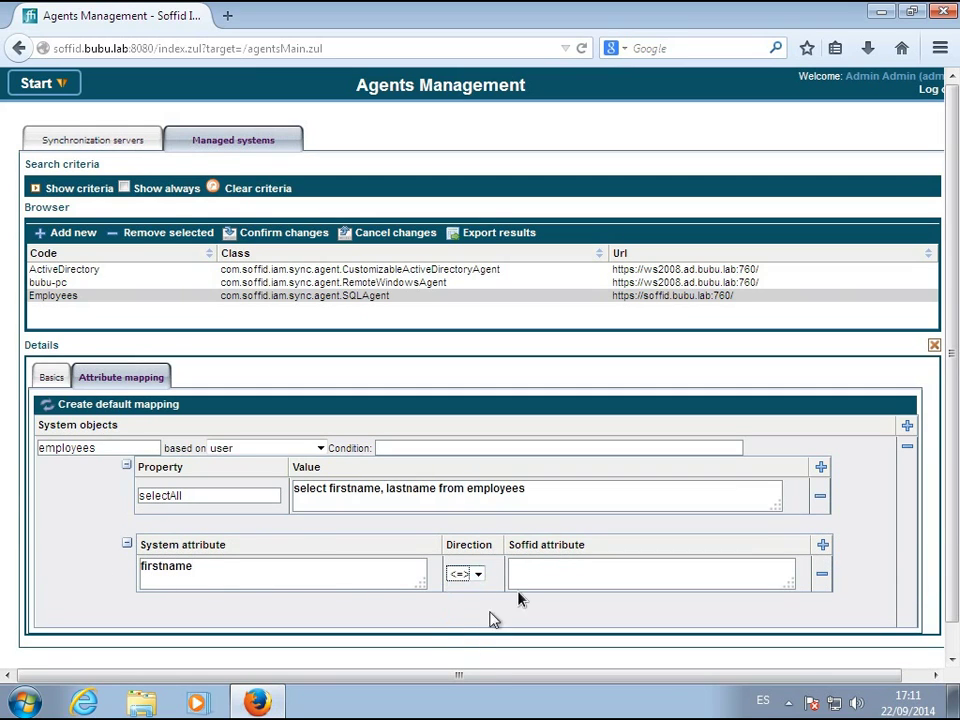
click(551, 574)
text(firstName)
Step: Map system attribute lastname bidirectionally to Soffid attribute lastName
click(822, 544)
click(373, 608)
text(lastname)
click(465, 610)
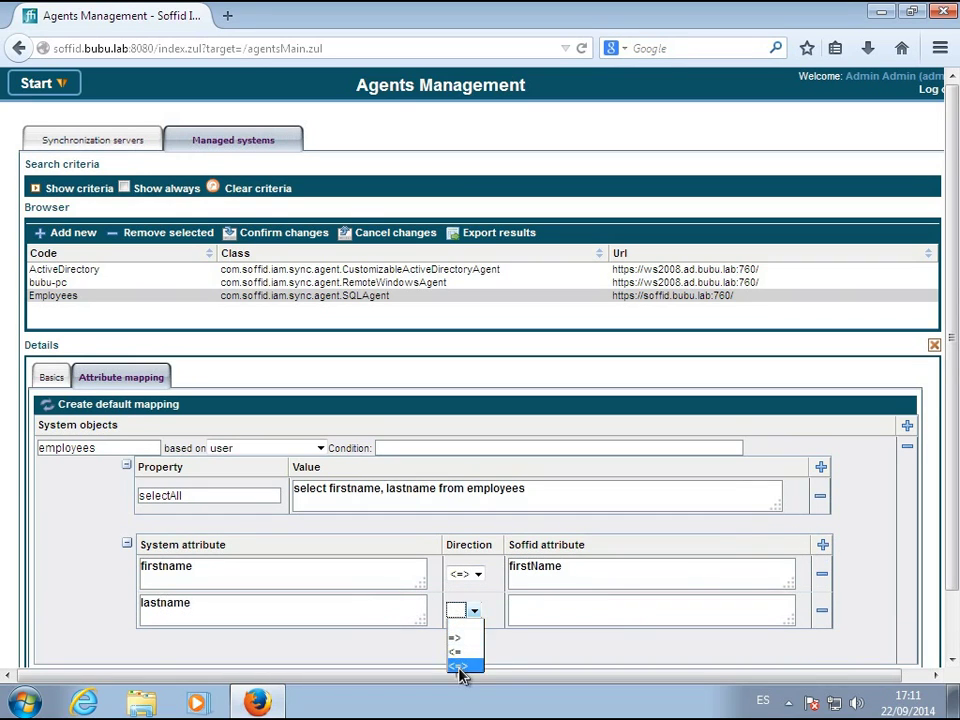
click(460, 665)
click(551, 607)
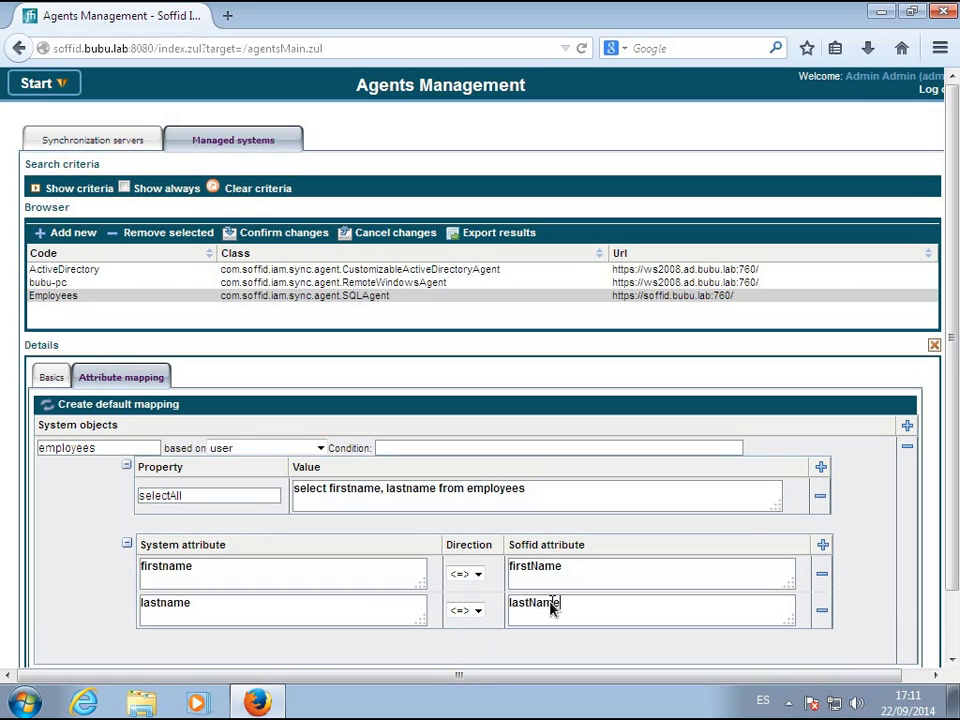
text(lastName)
Step: Map firstname.substring(0,1).toLowerCase() + lastname.toLowerCase() one-way to userName and save
click(822, 544)
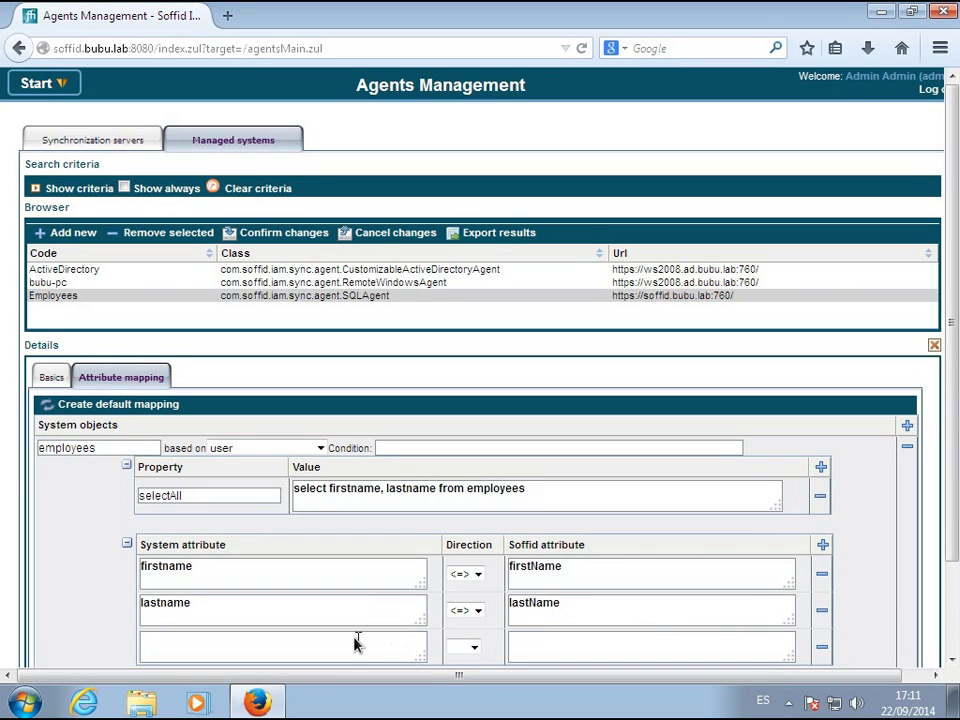
text(firstname.substring(0,1)
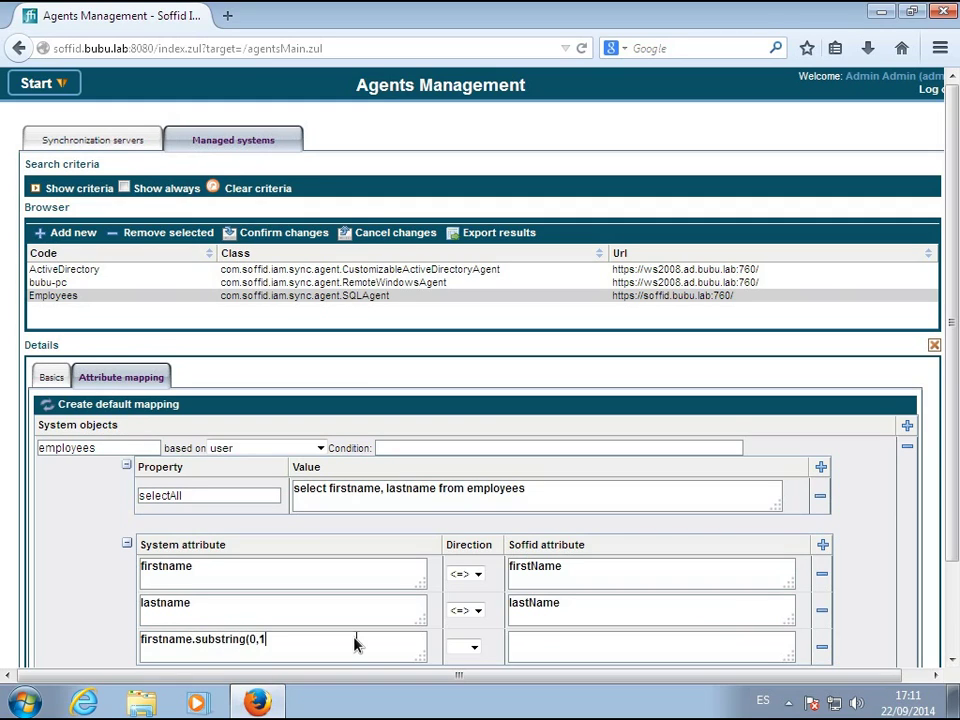
text().toLowercase)
key(BackSpace)
key(BackSpace)
key(BackSpace)
key(BackSpace)
text(Case() + lastname)
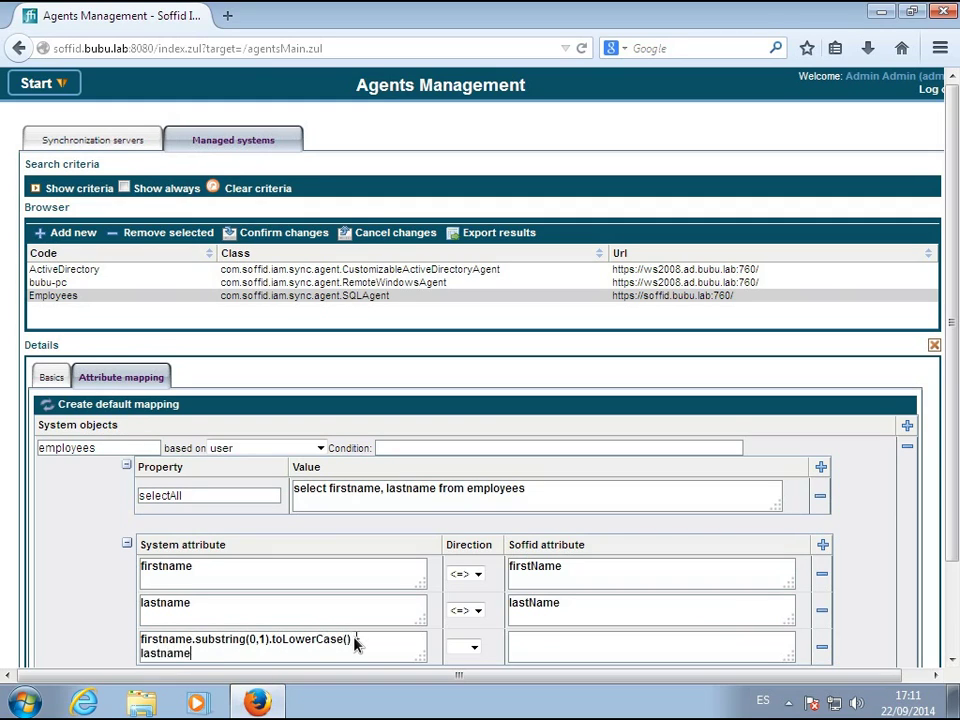
text(.toLowerCase())
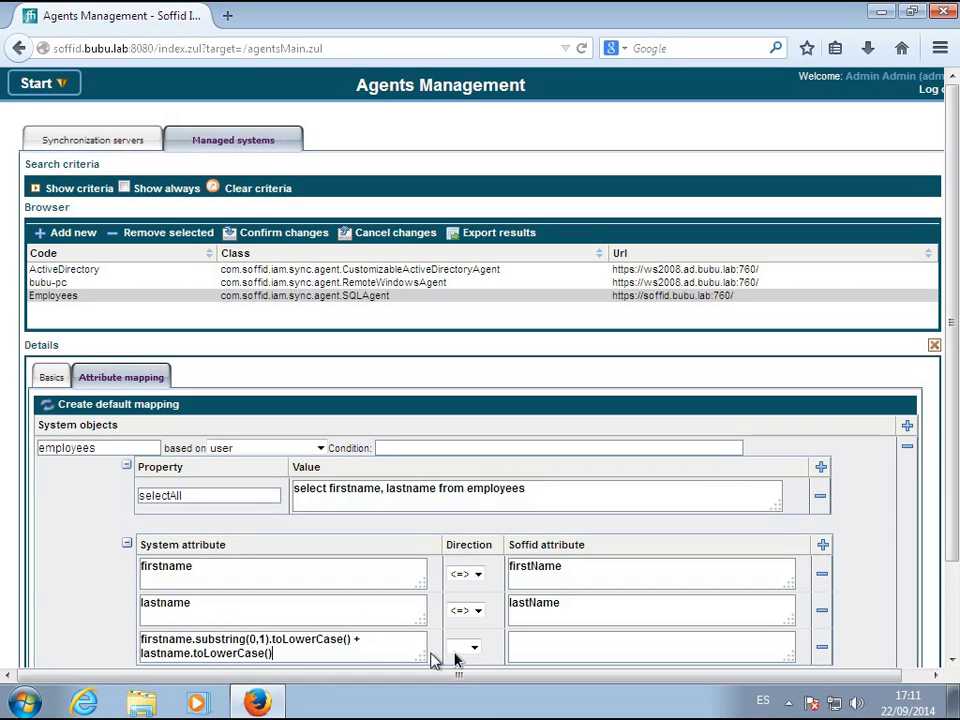
click(474, 647)
click(458, 674)
click(527, 643)
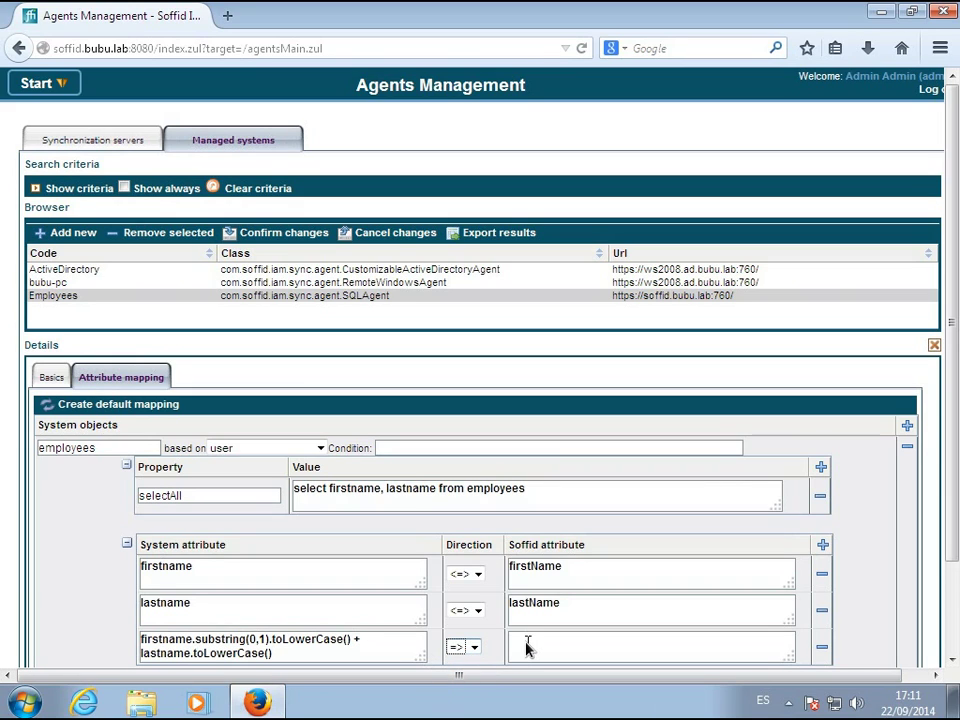
text(userName)
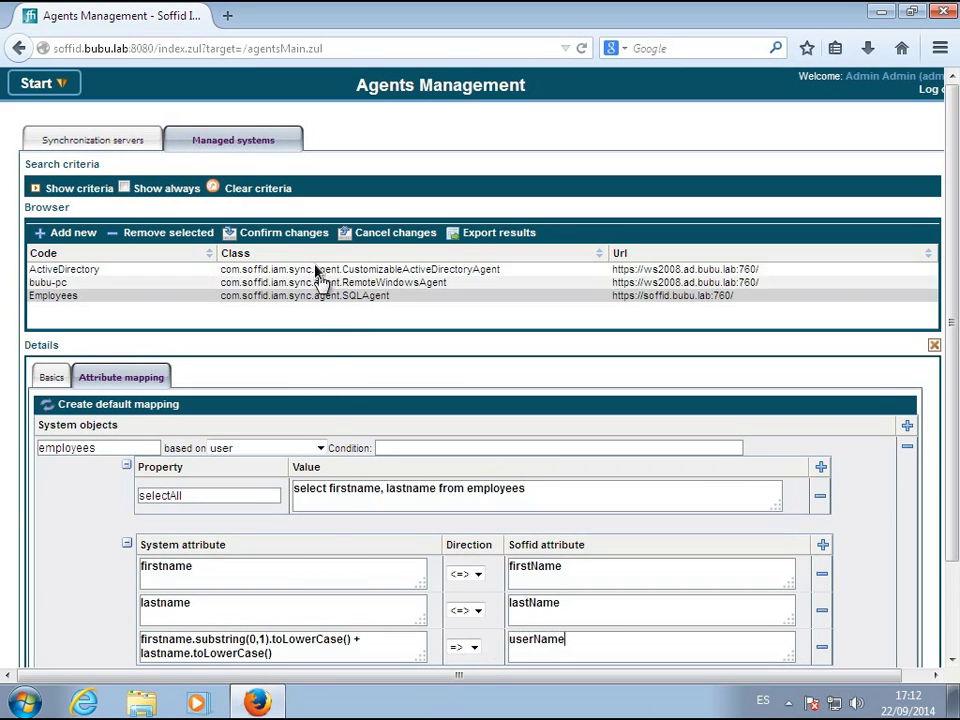
click(306, 244)
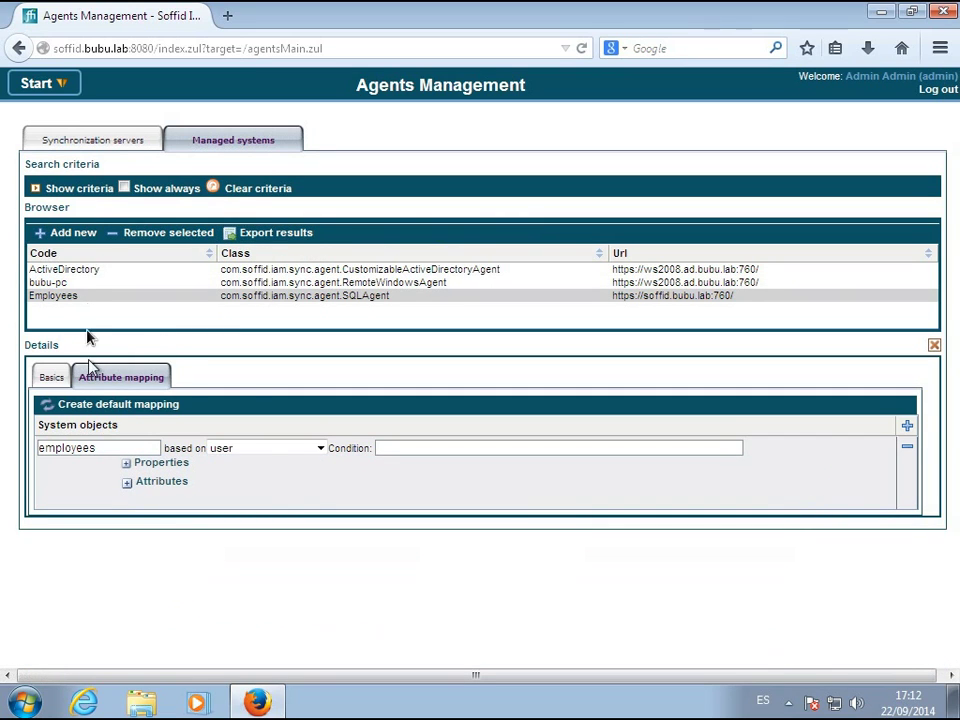
Step: Enable the 'Import authoritative data from Employees' task with hour 17 and minute 14
click(58, 82)
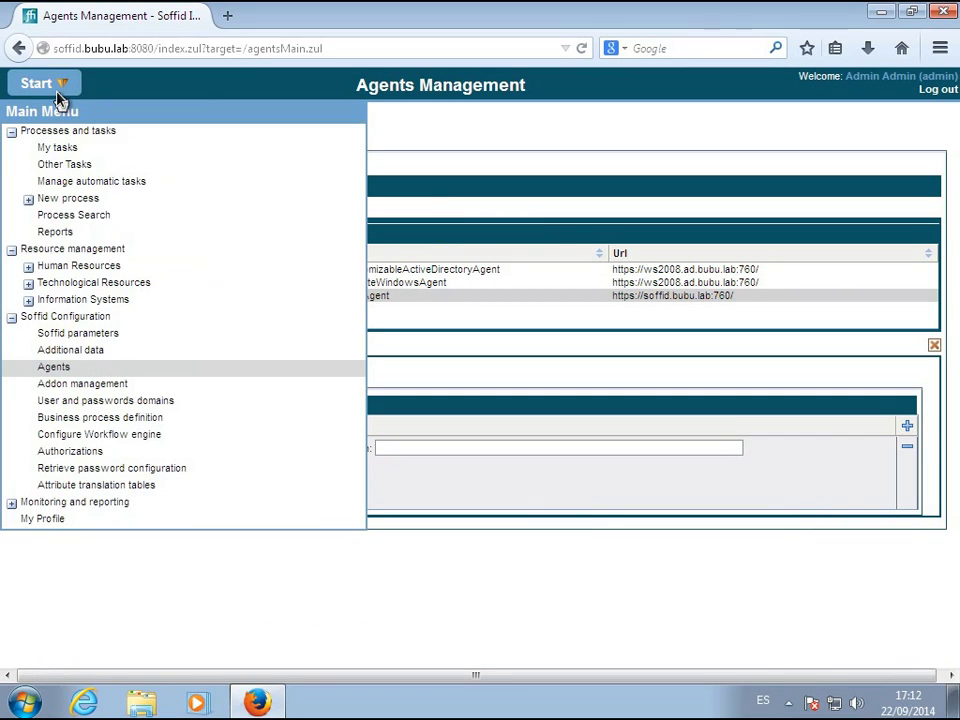
click(68, 183)
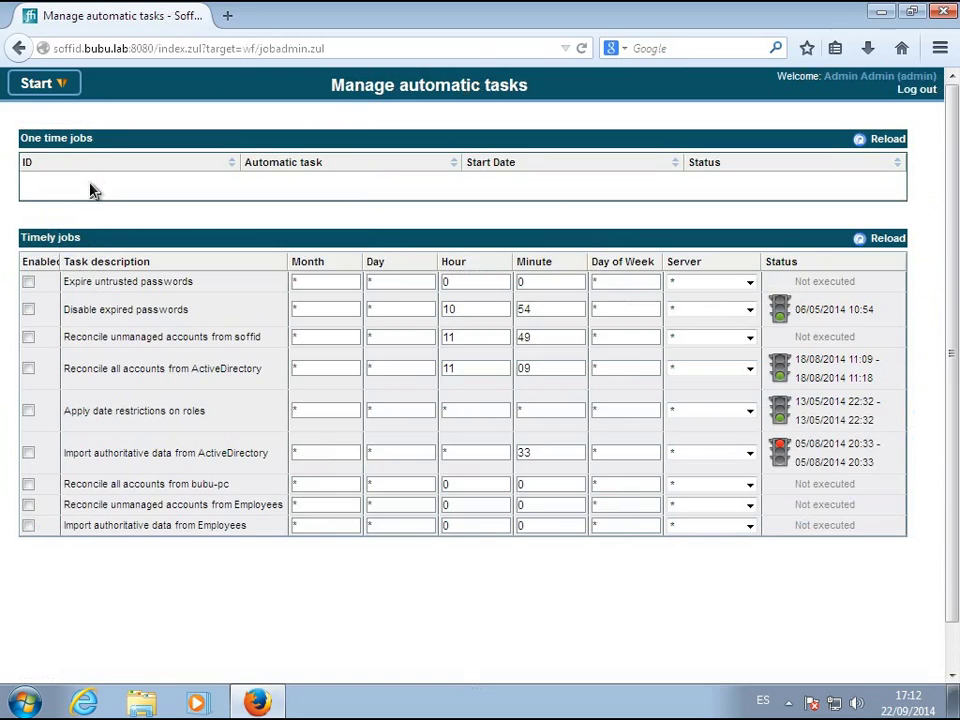
click(28, 525)
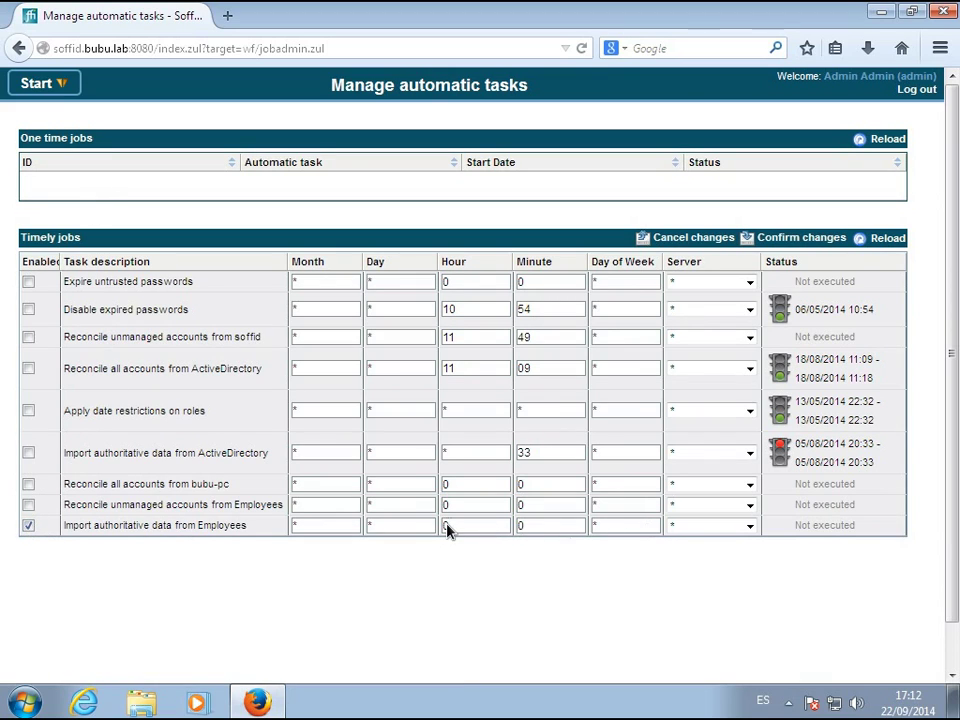
text(17)
key(Tab)
text(14)
key(Tab)
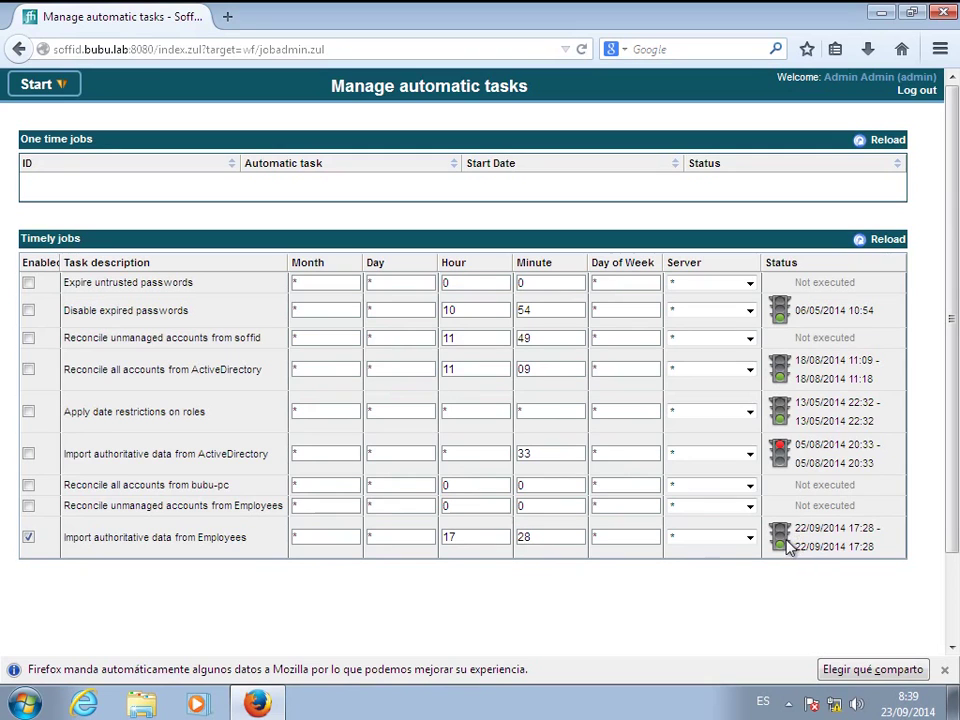
click(782, 540)
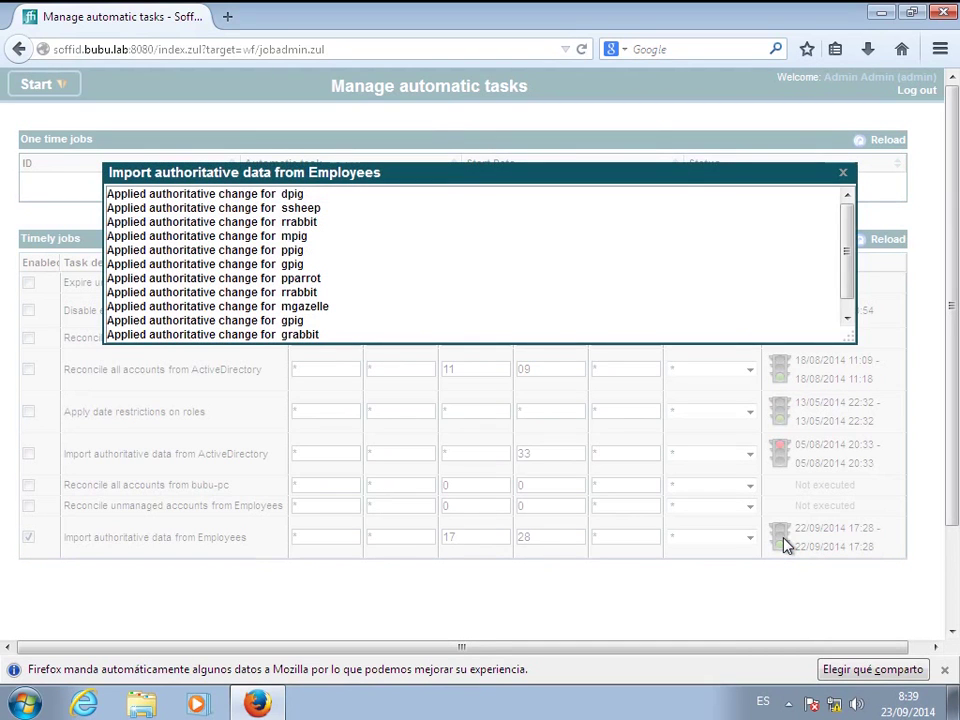
drag(840, 249, 846, 279)
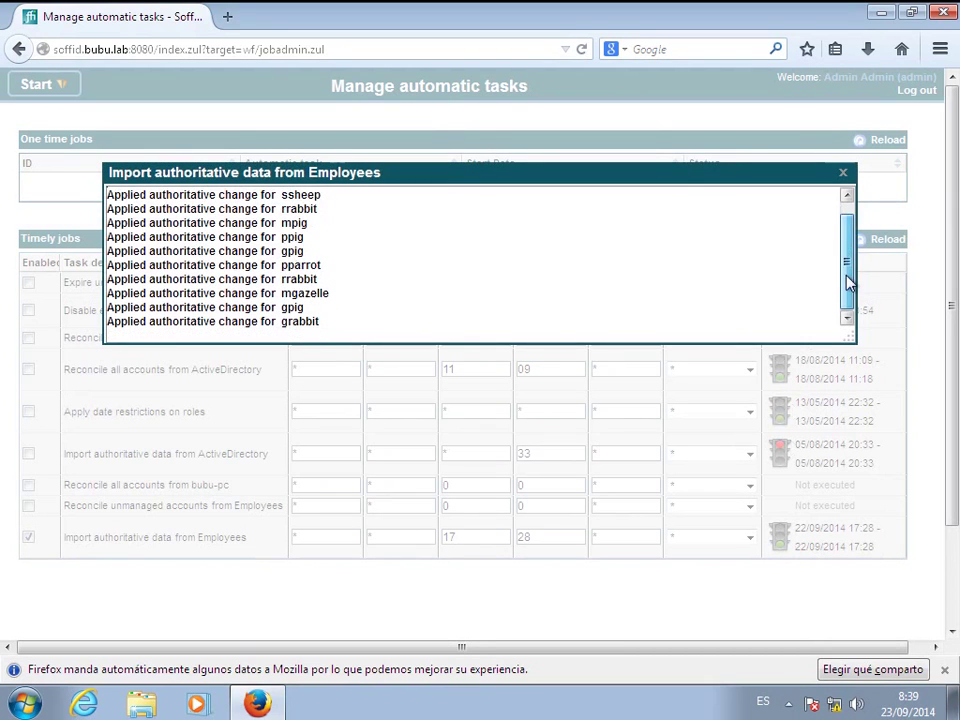
click(843, 173)
Step: Search users matching %pig and inspect the two Pig users' details
click(44, 92)
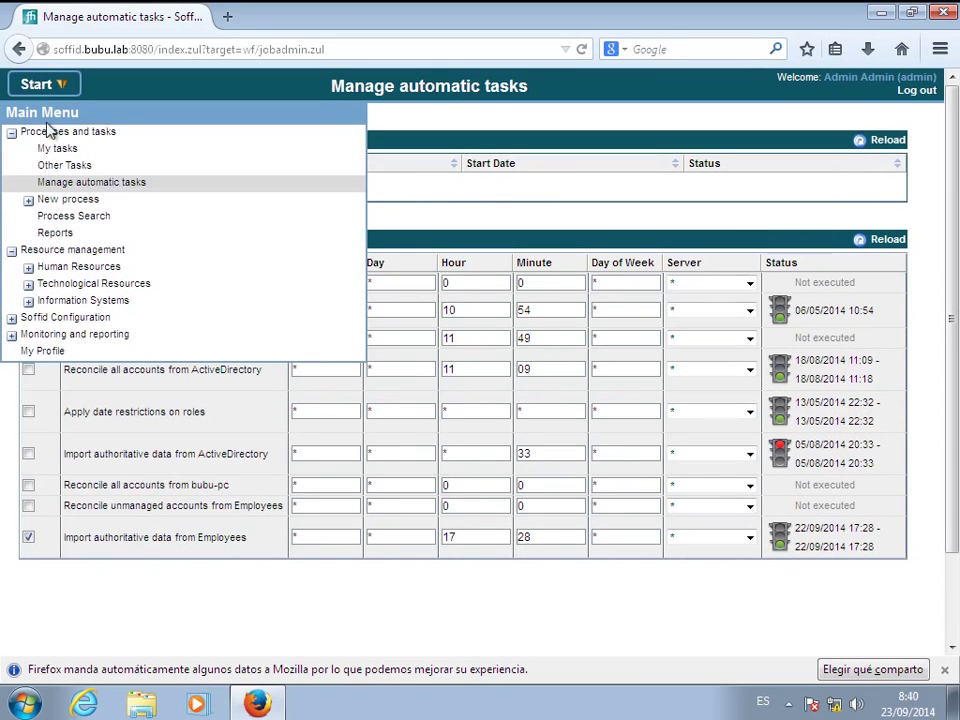
click(28, 268)
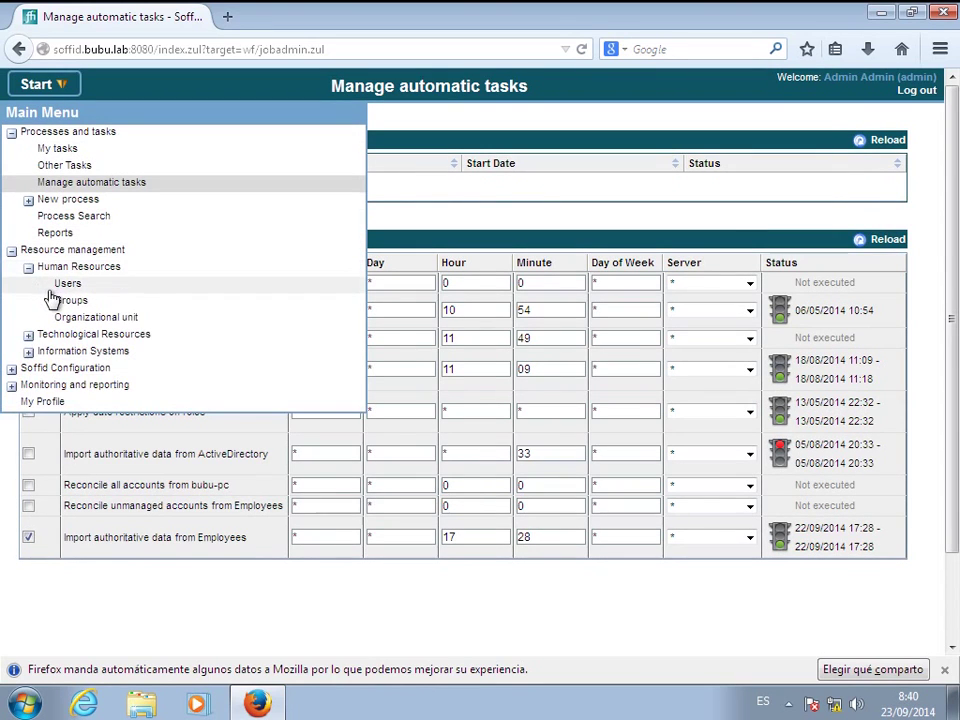
click(48, 289)
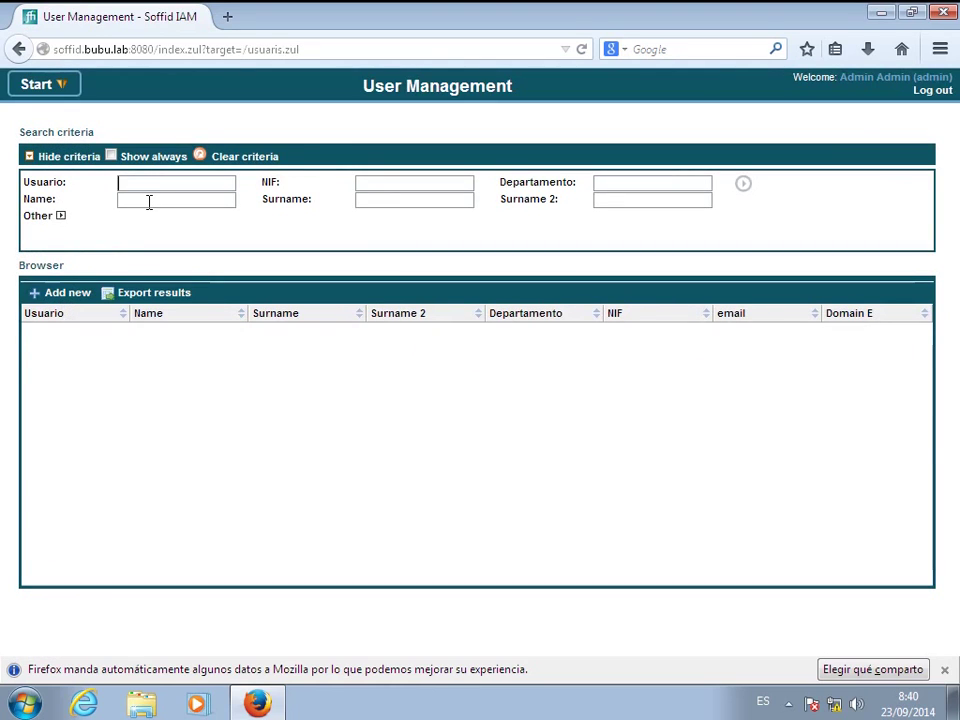
key(Return)
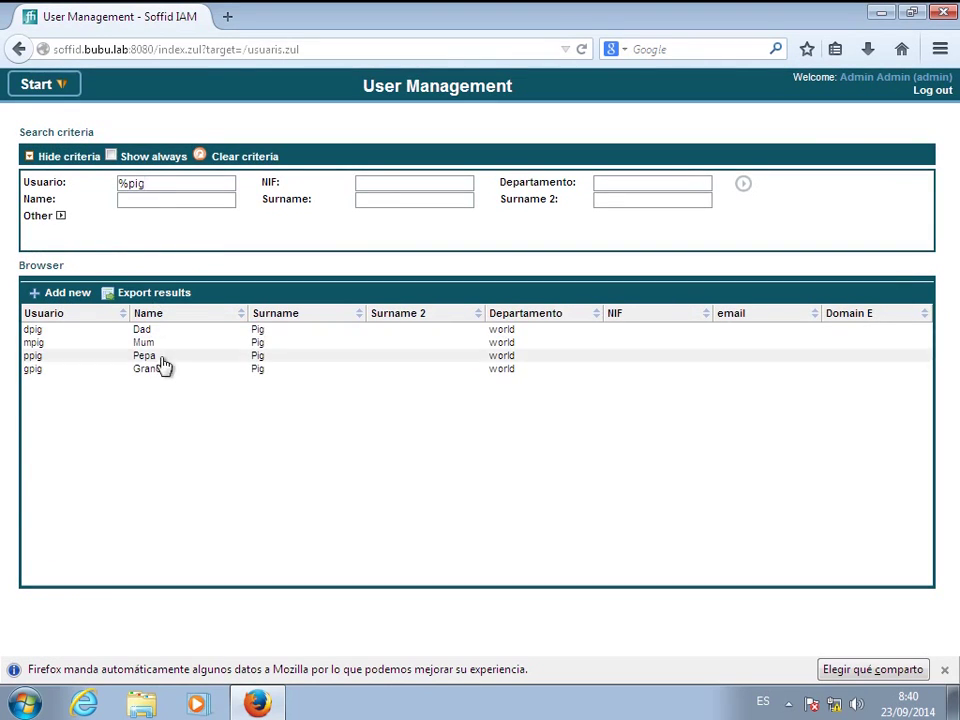
click(175, 336)
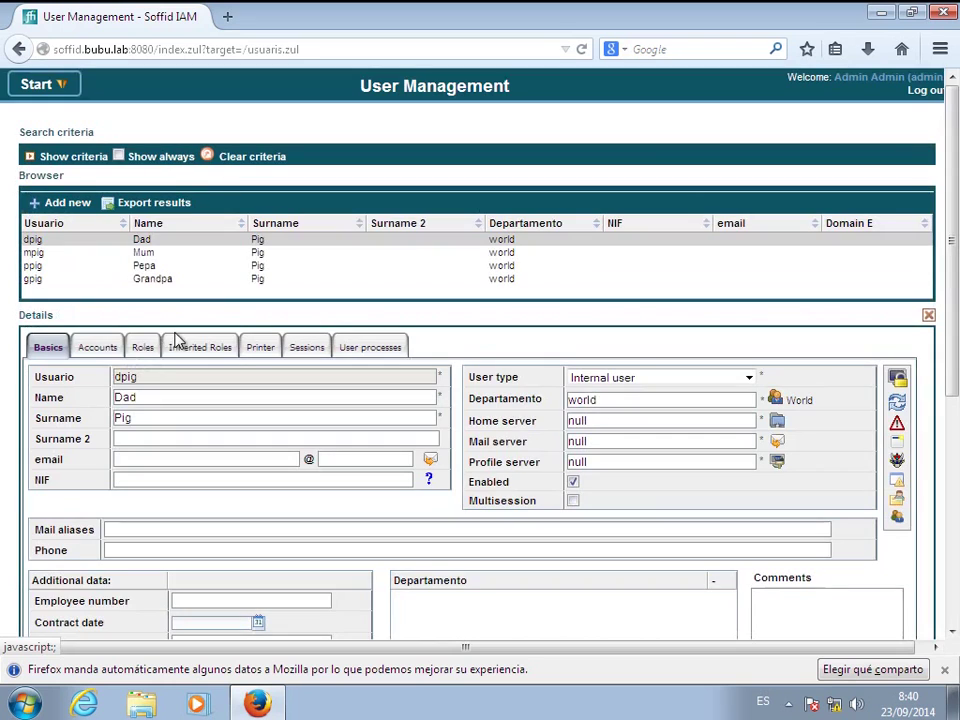
click(145, 253)
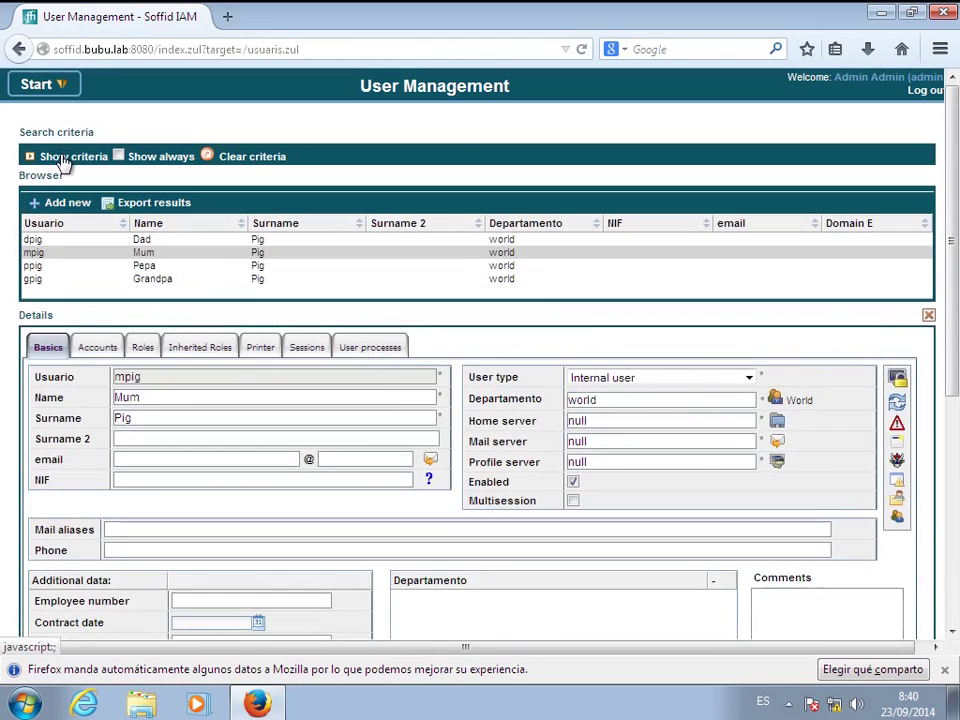
Step: Clear the username filter and search for users in department 'world'
click(62, 160)
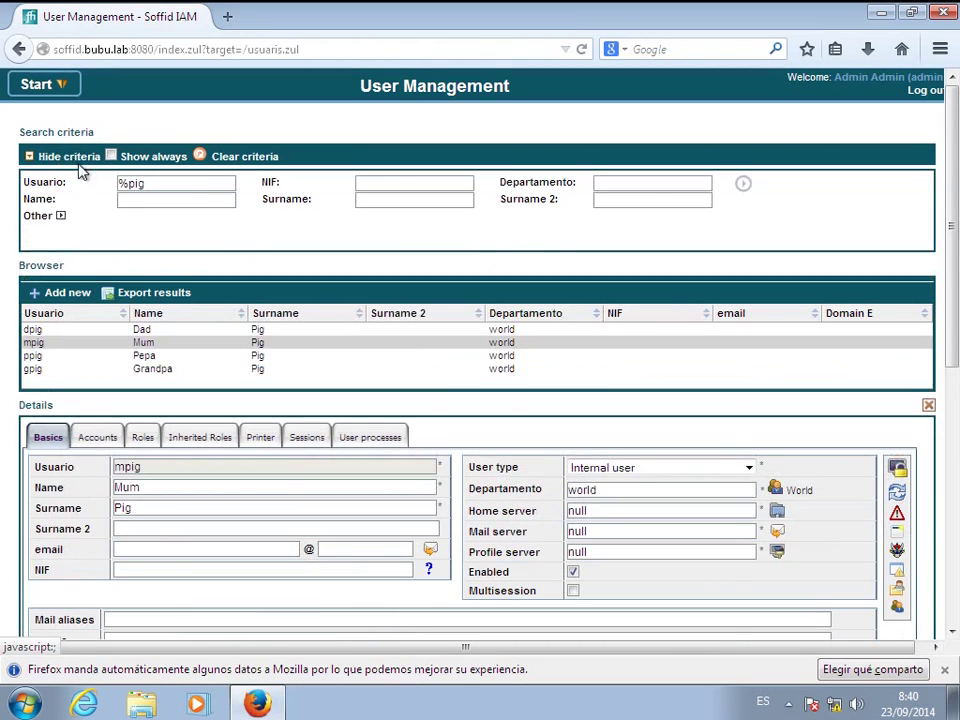
click(623, 186)
text(world)
double_click(157, 183)
key(BackSpace)
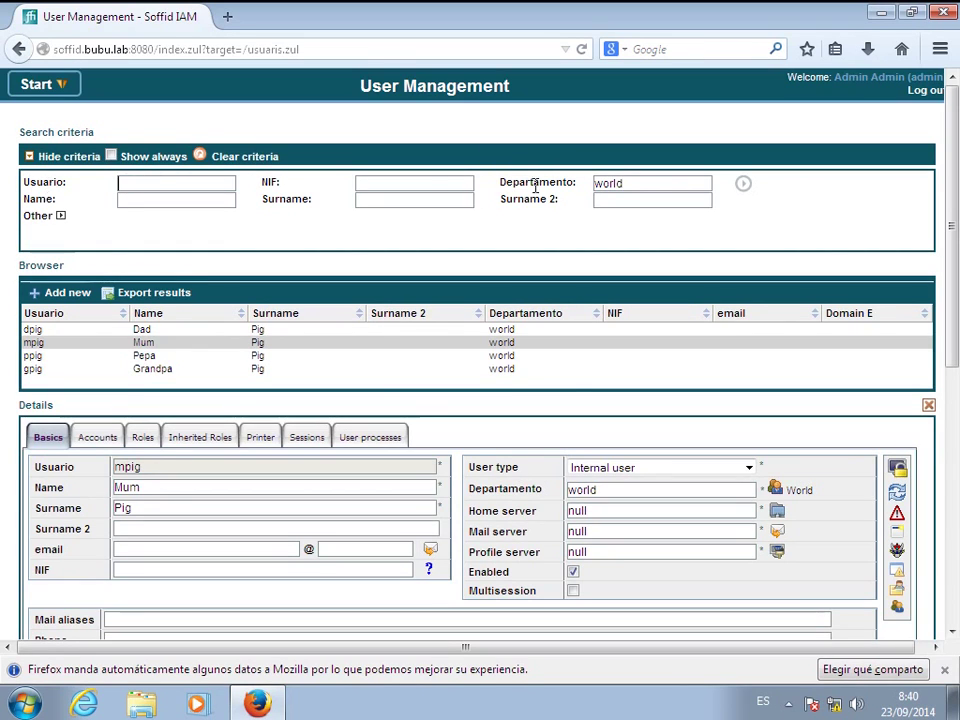
click(743, 183)
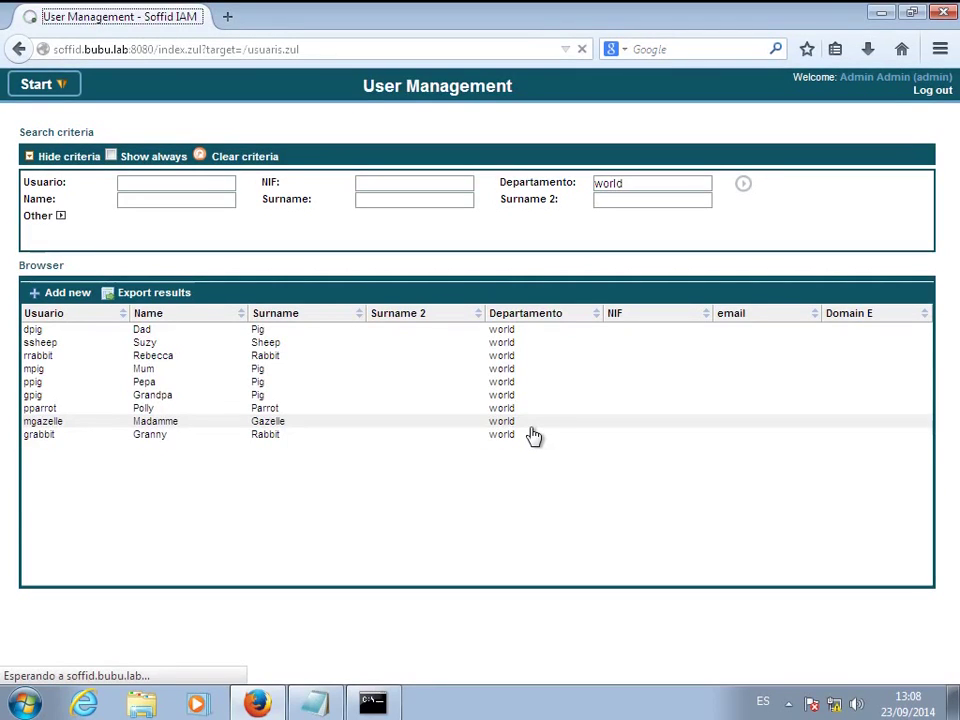
Step: Open the Employees row in the Managed systems list under Soffid Configuration > Agents
click(40, 85)
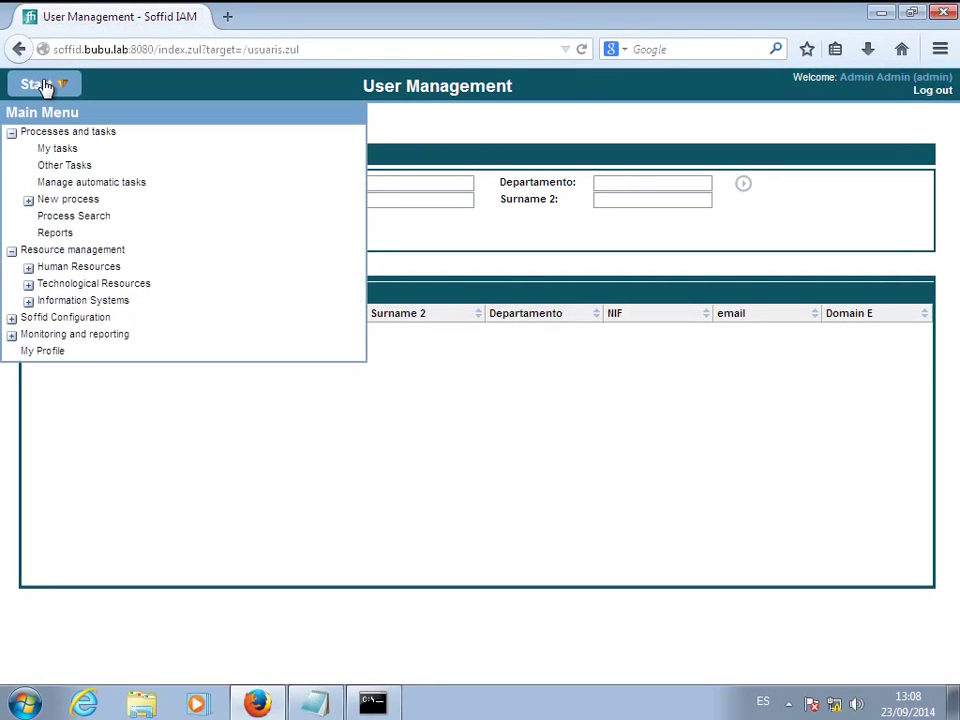
click(12, 318)
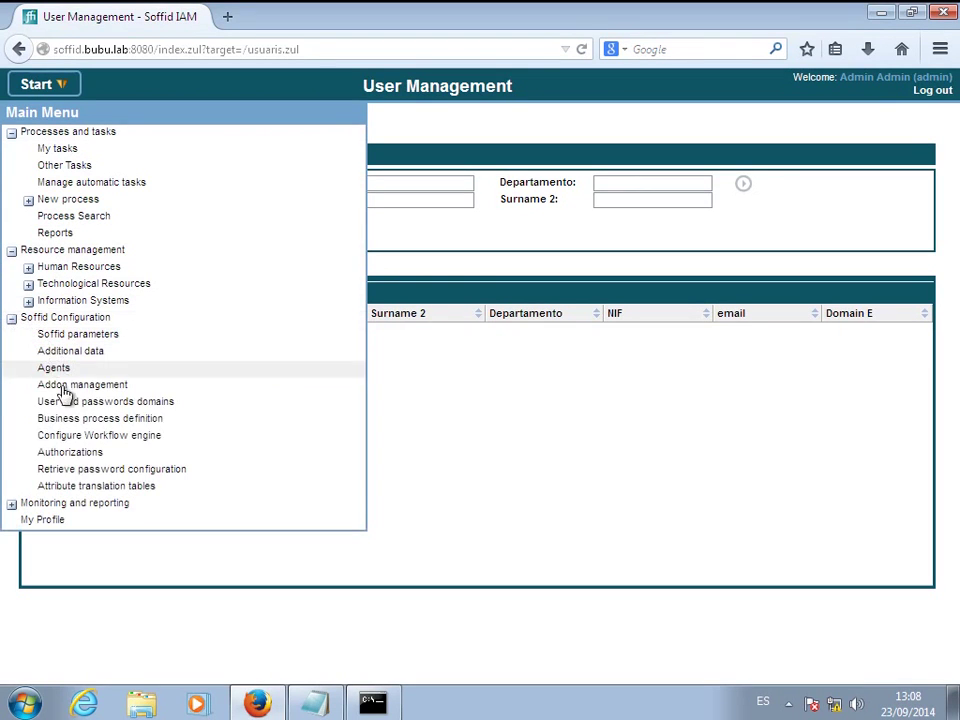
click(62, 369)
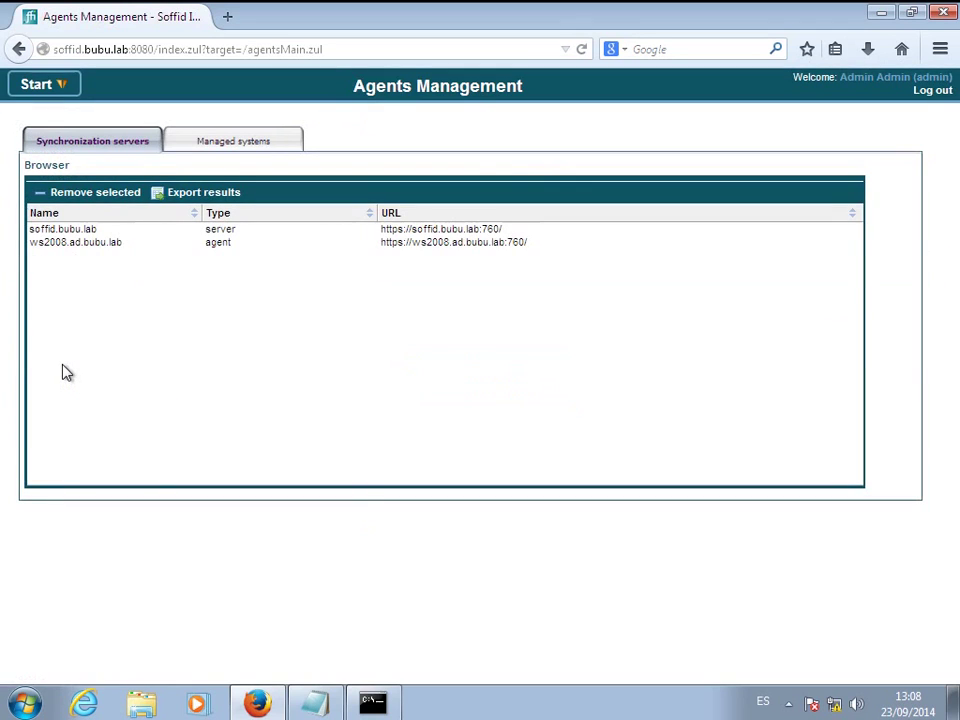
click(225, 142)
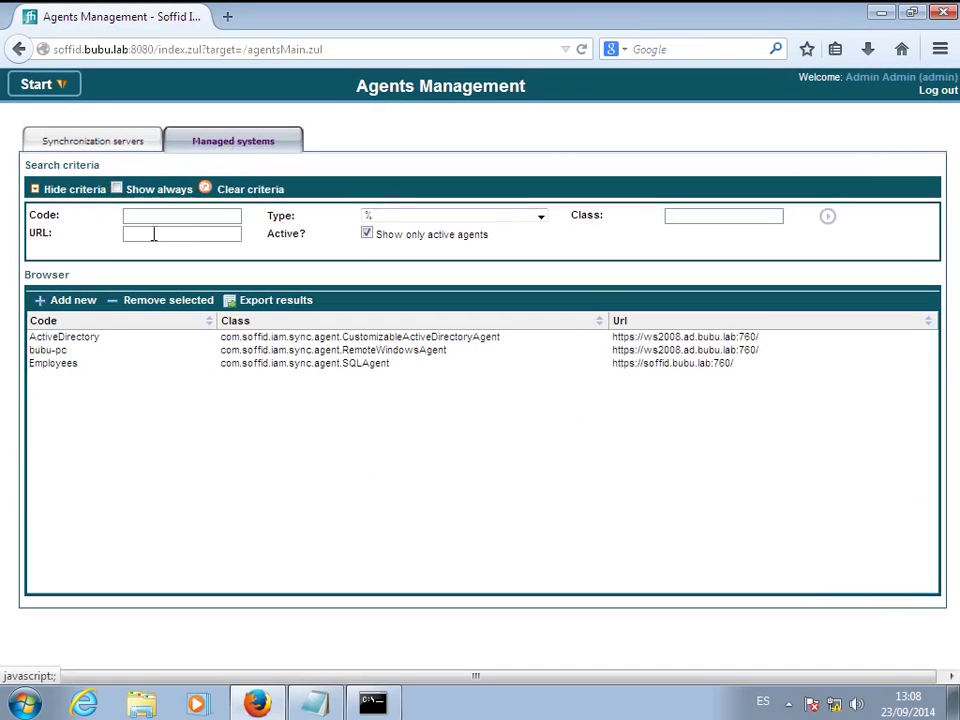
click(72, 365)
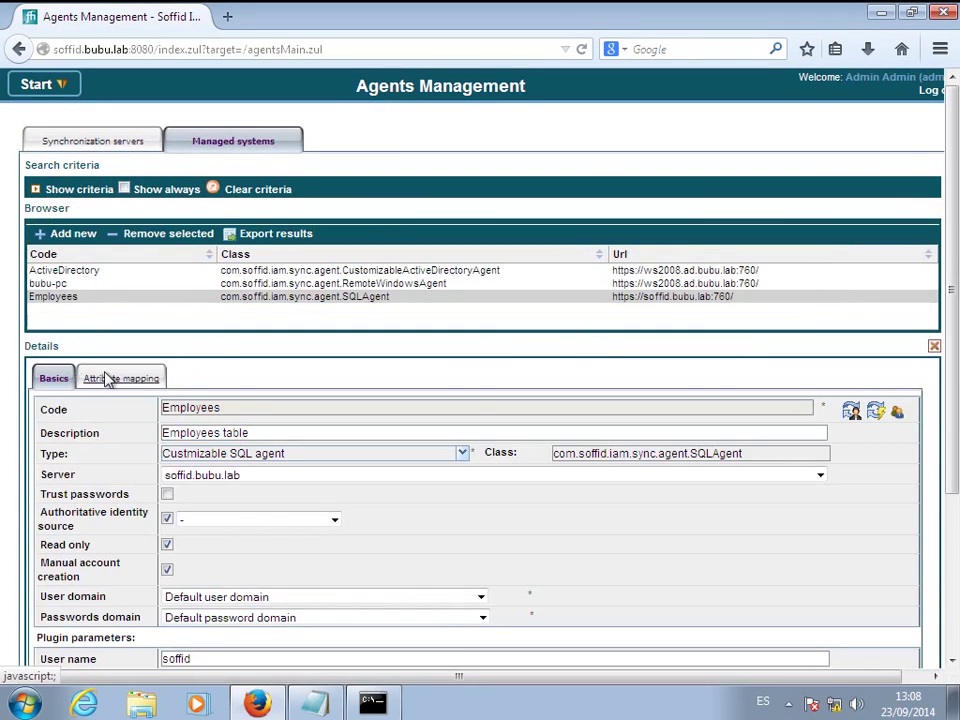
Step: Add ', department' after lastname in the selectAll query
click(110, 380)
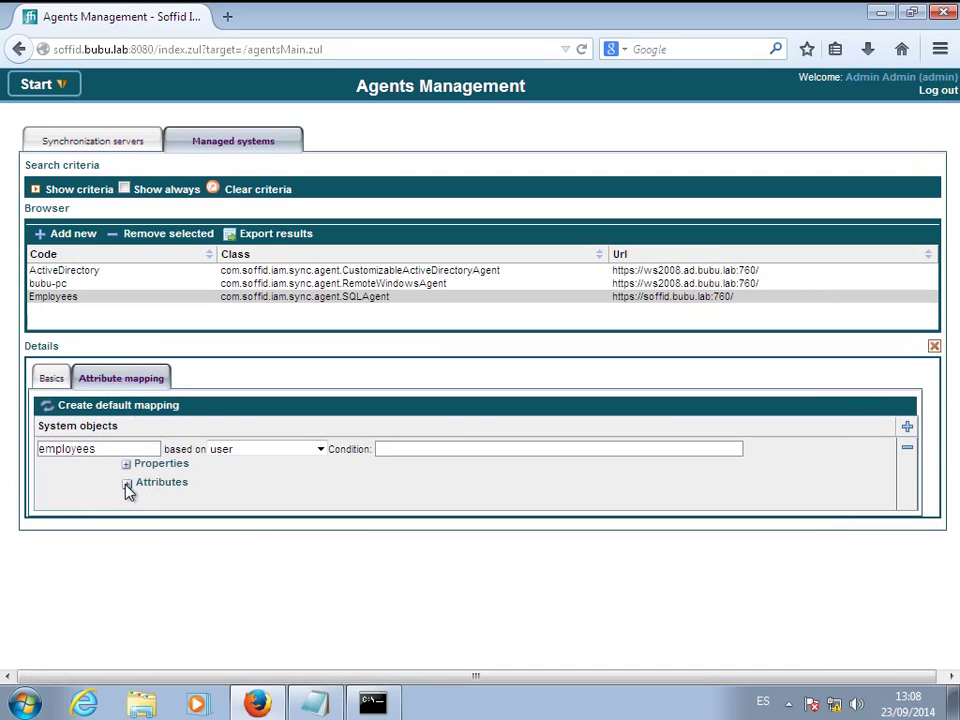
click(127, 484)
click(125, 463)
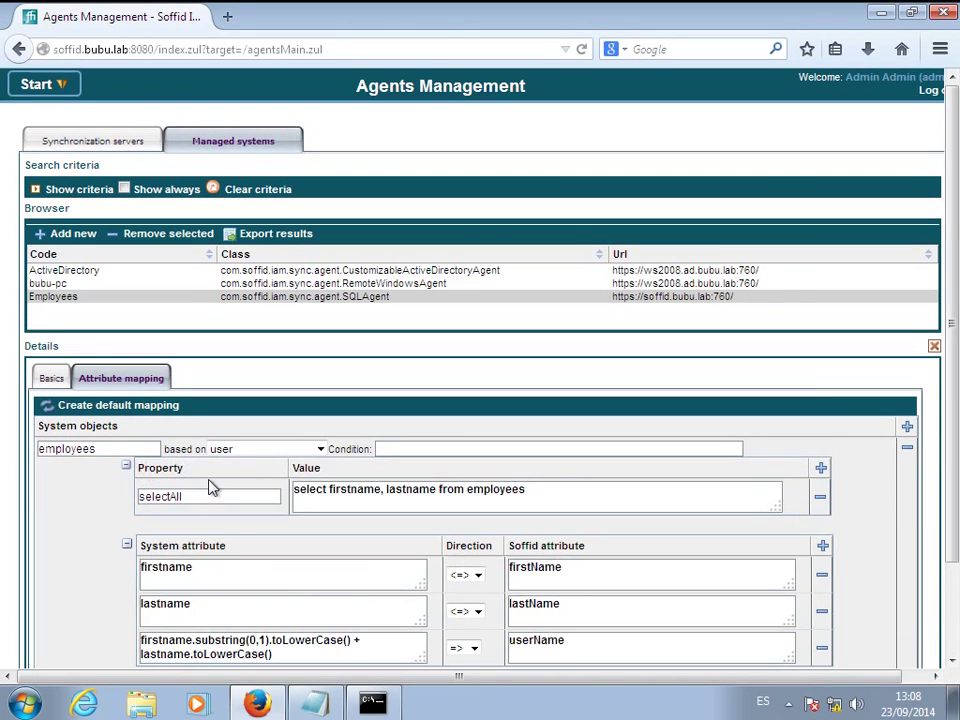
click(437, 488)
text(, department)
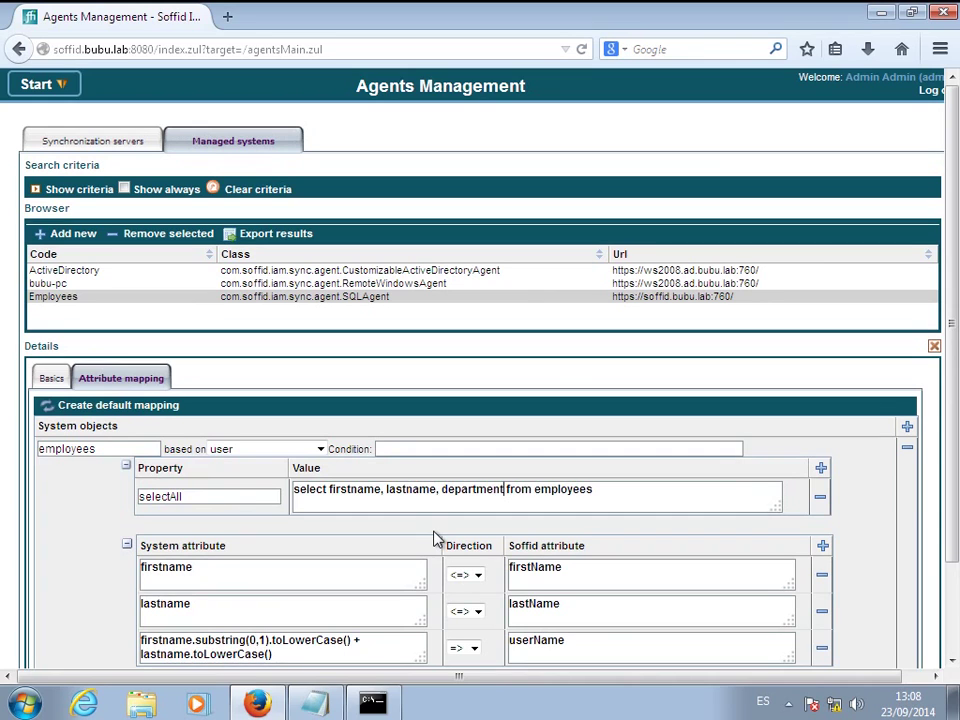
Step: Map department.toLowerCase() one-way to primaryGroup and save the mapping
scroll(849, 554, down, 2)
click(823, 446)
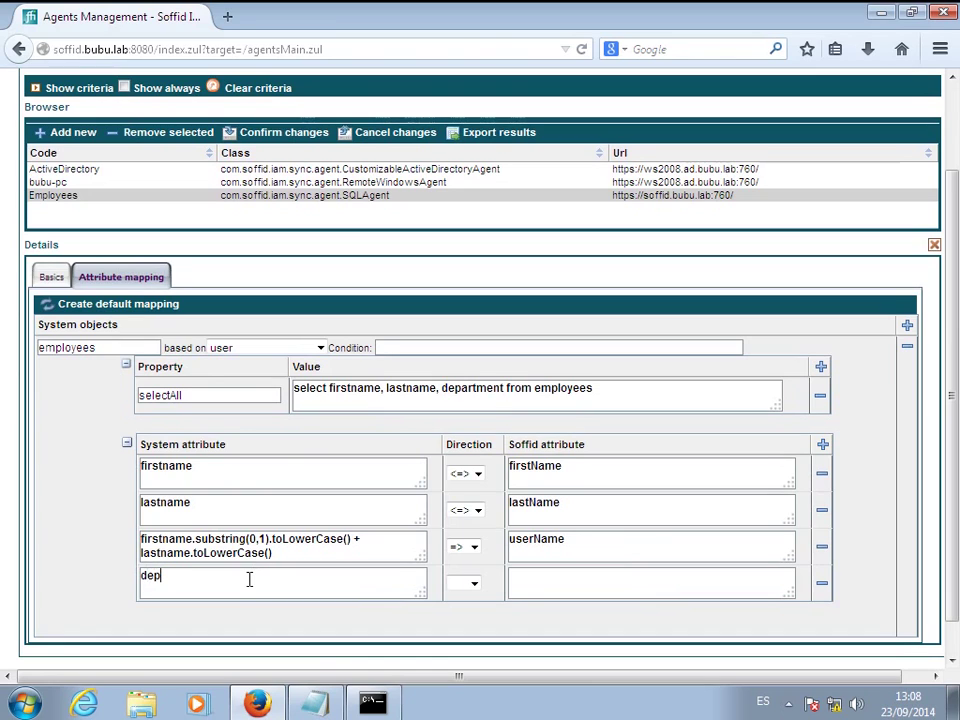
text(department.t)
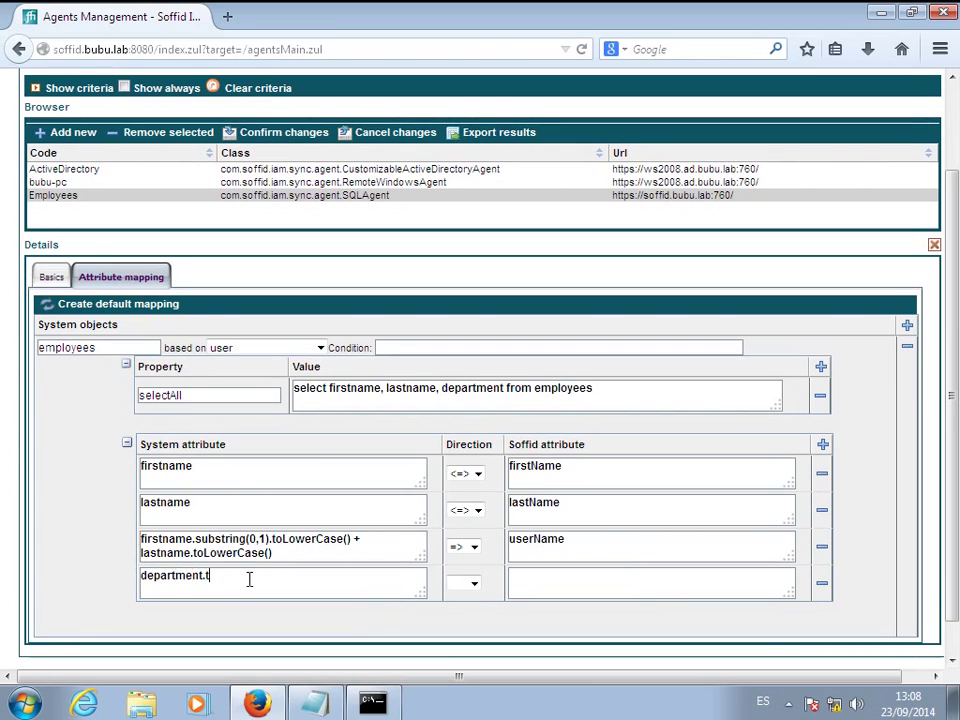
text(LowerCase()
click(475, 583)
click(455, 619)
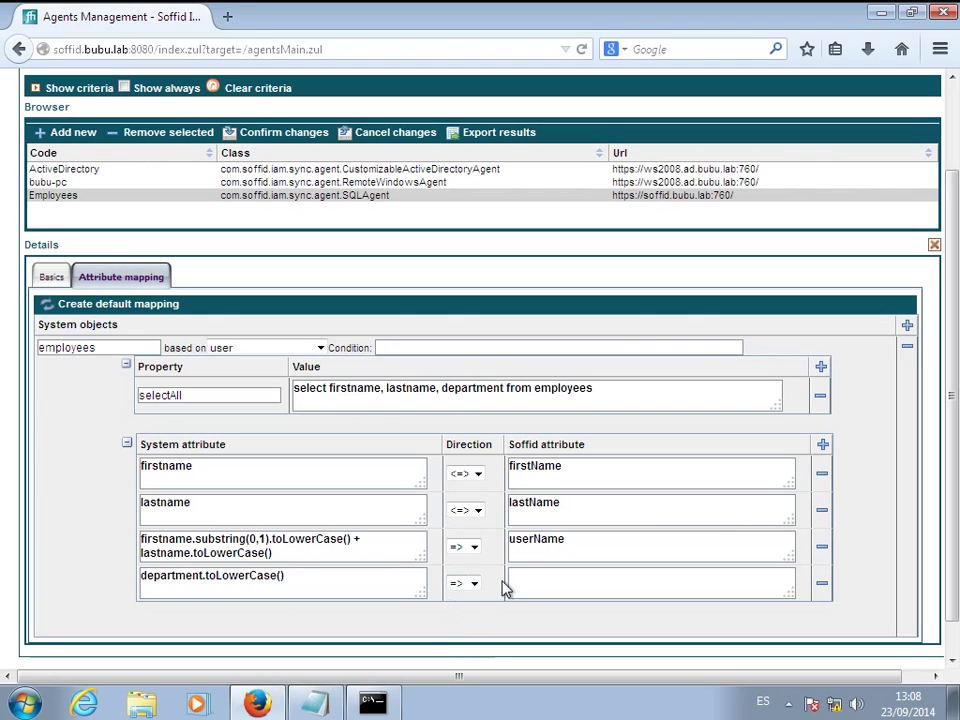
click(523, 577)
text(primaryGroup)
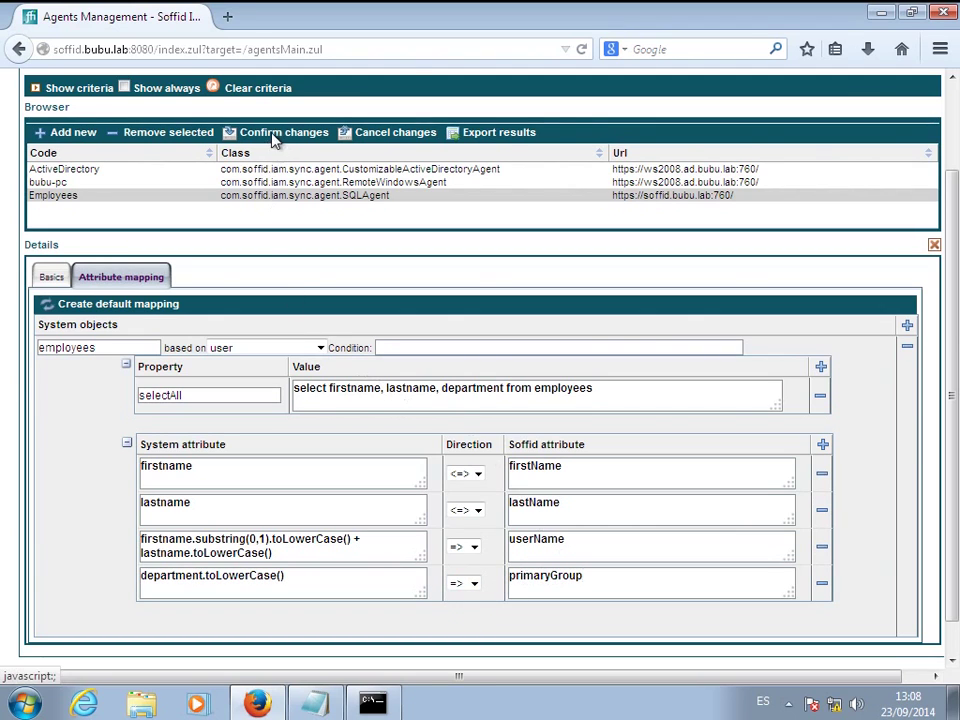
click(273, 133)
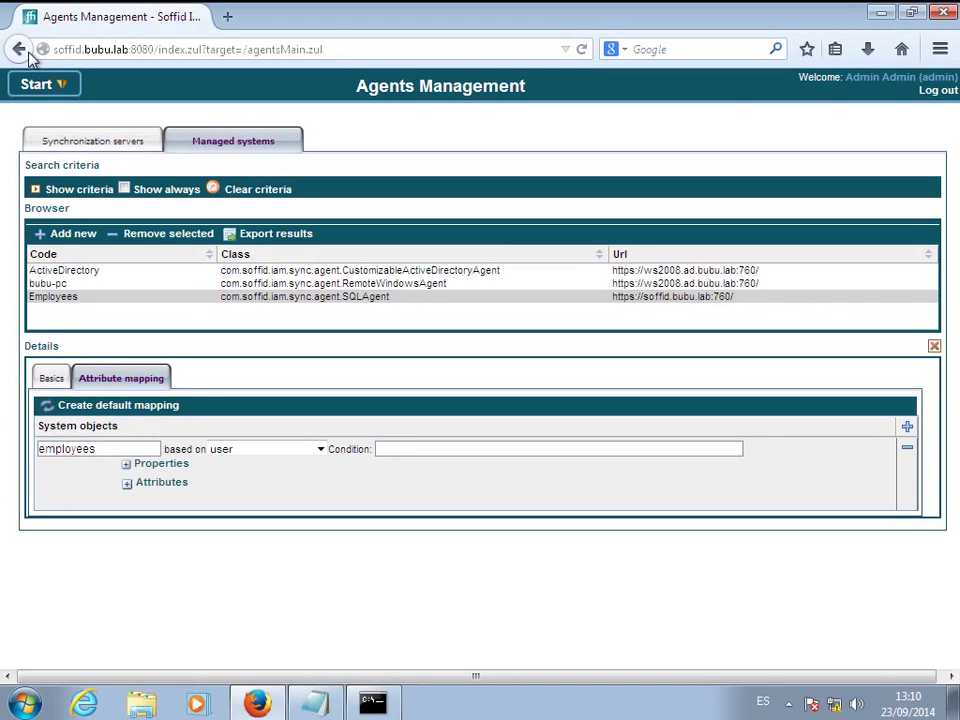
Step: Change the Employees import task's schedule to hour 13, minute 12 and confirm
click(37, 90)
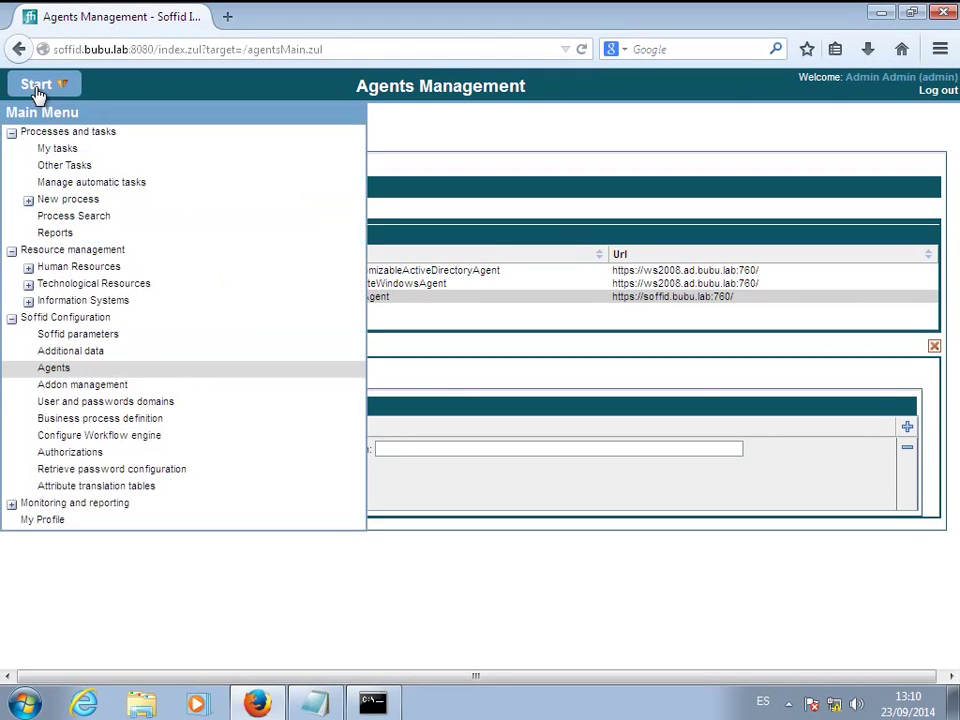
click(56, 190)
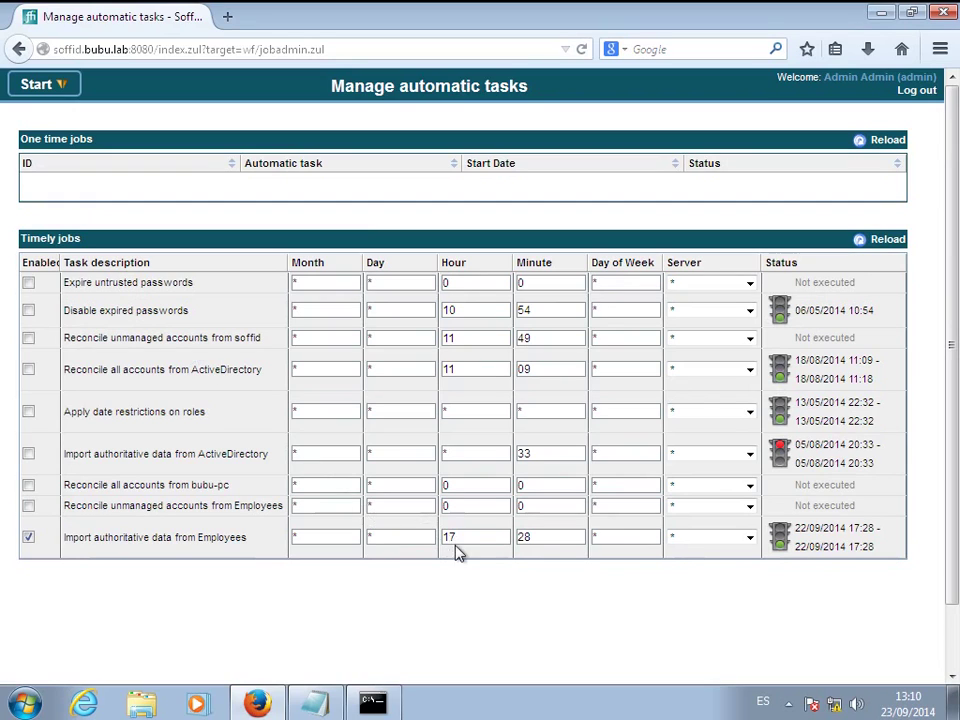
drag(474, 537, 439, 533)
key(Tab)
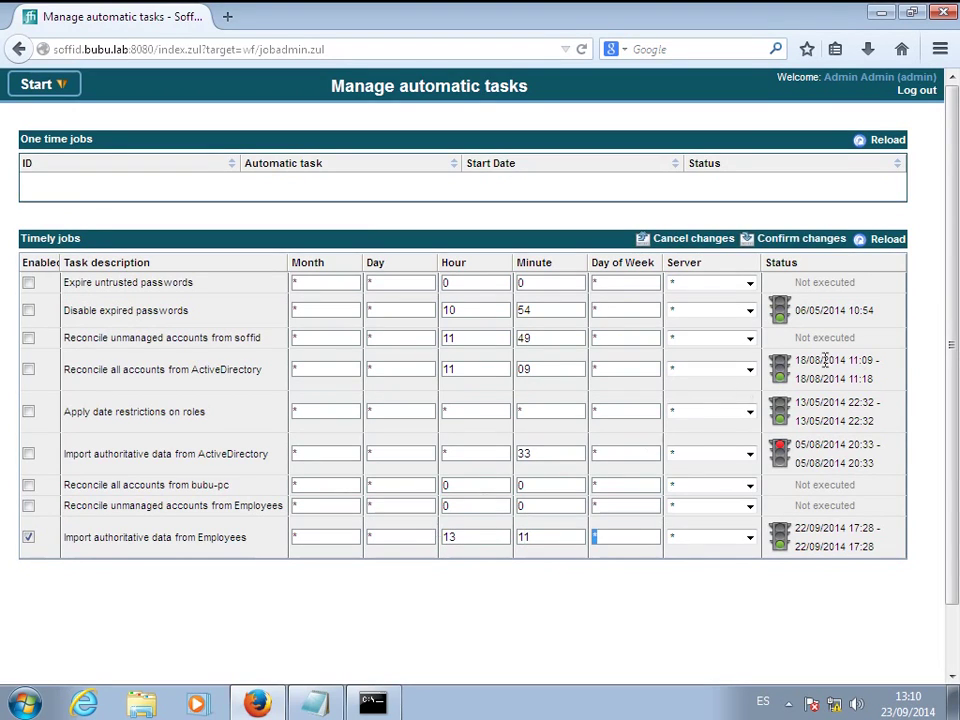
click(803, 239)
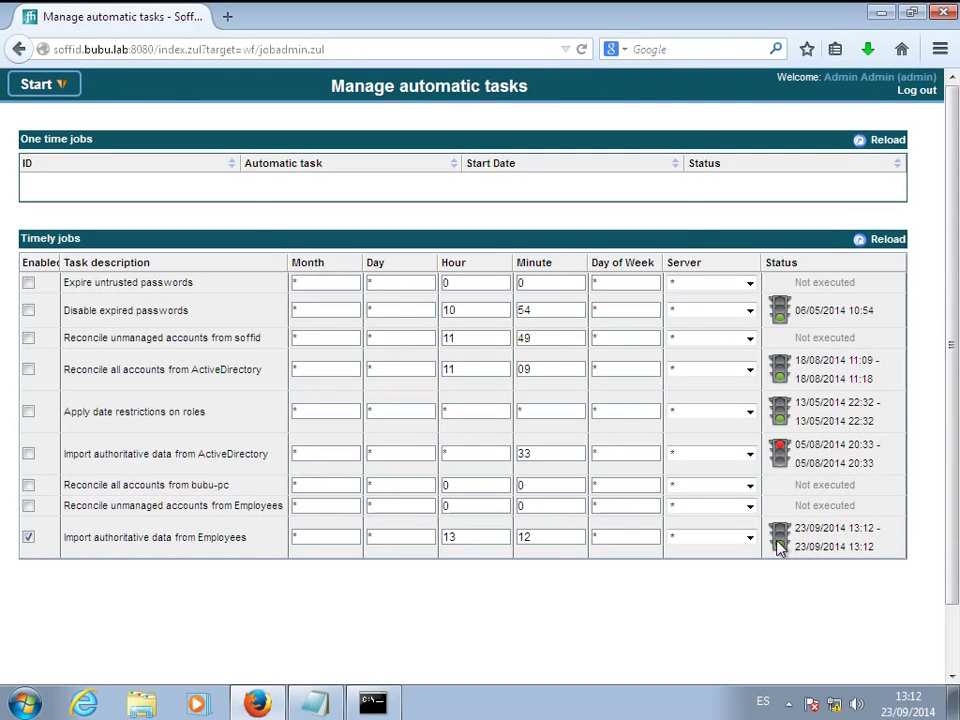
Step: Open the Employees import's latest run log in WordPad, always using WordPad for such files
click(779, 540)
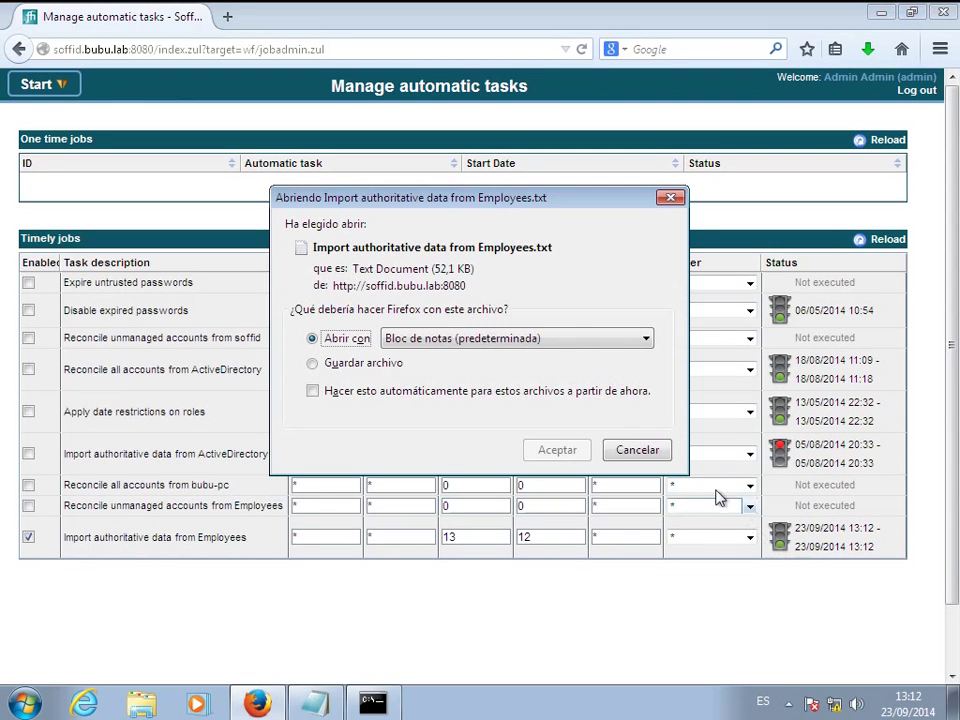
click(561, 337)
click(434, 390)
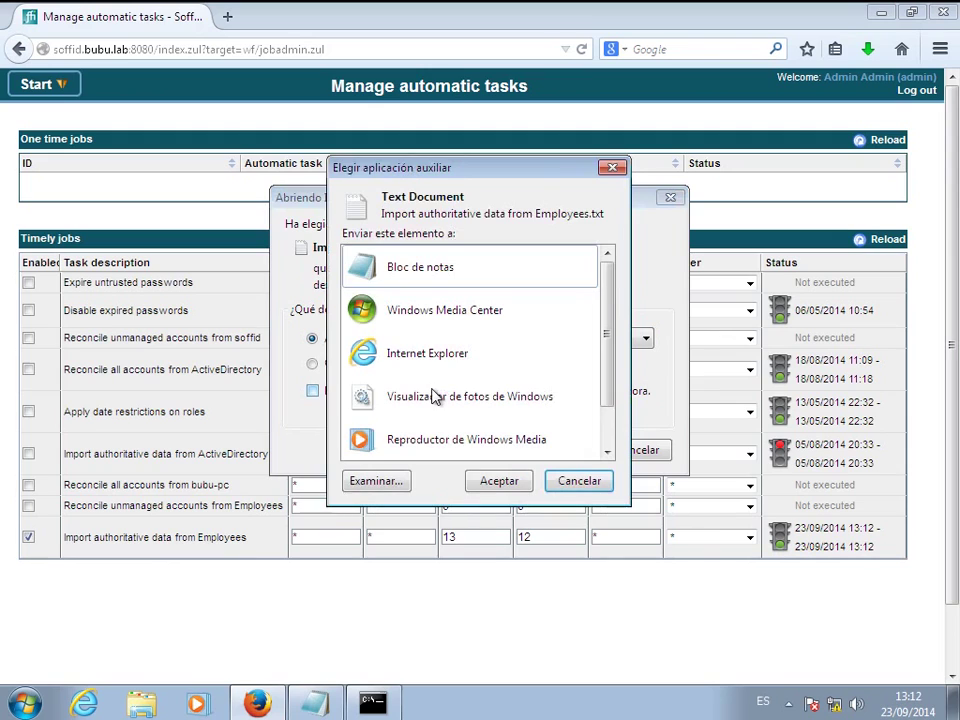
scroll(473, 413, down, 1)
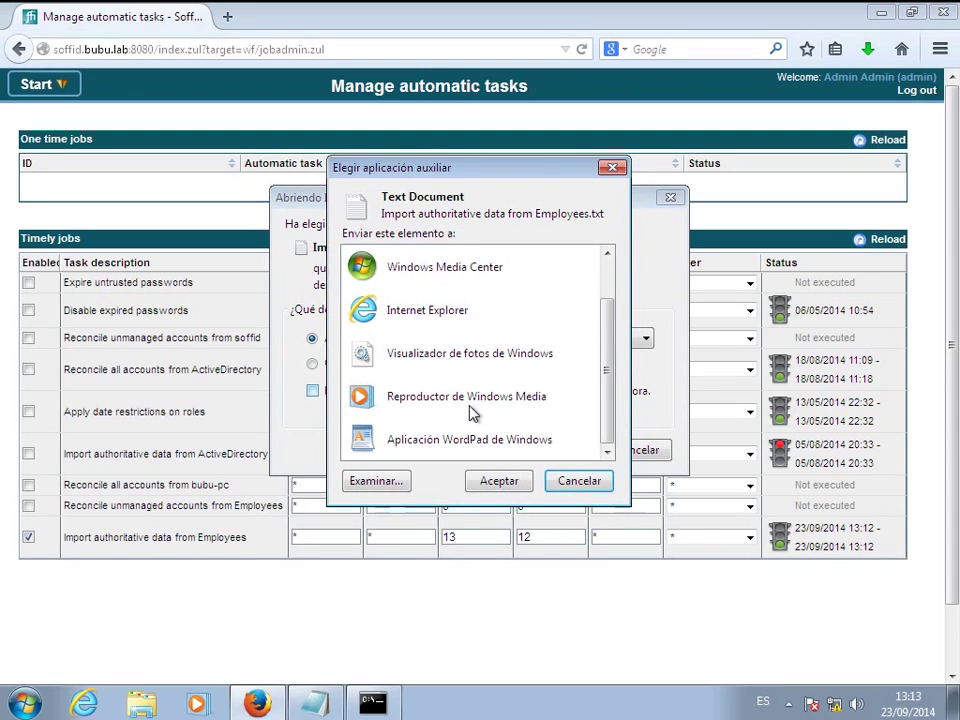
click(475, 439)
click(500, 481)
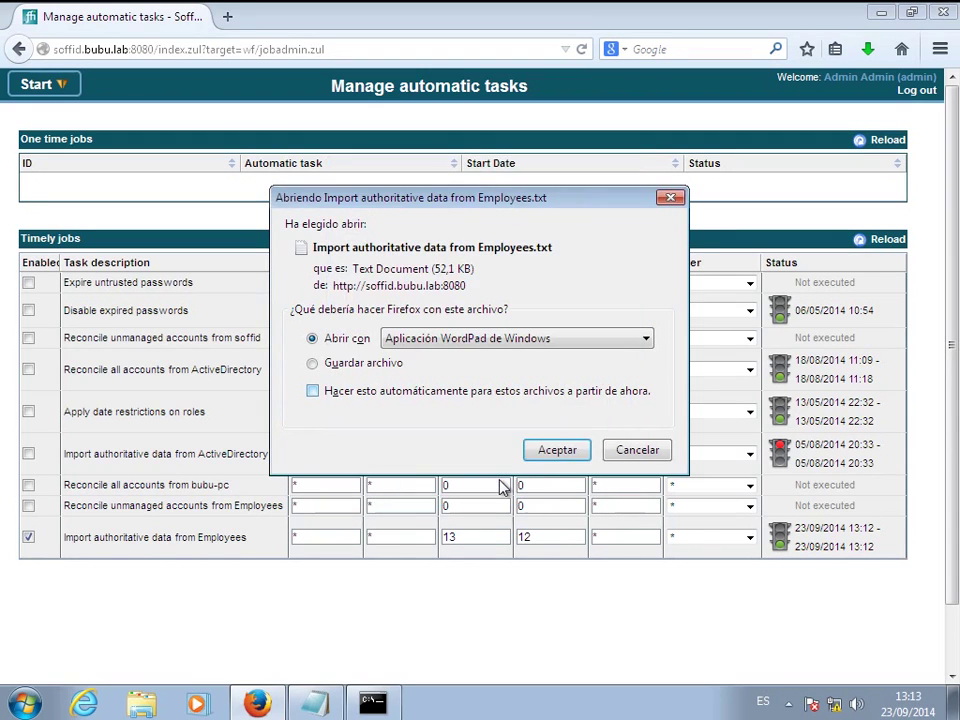
click(527, 391)
click(560, 484)
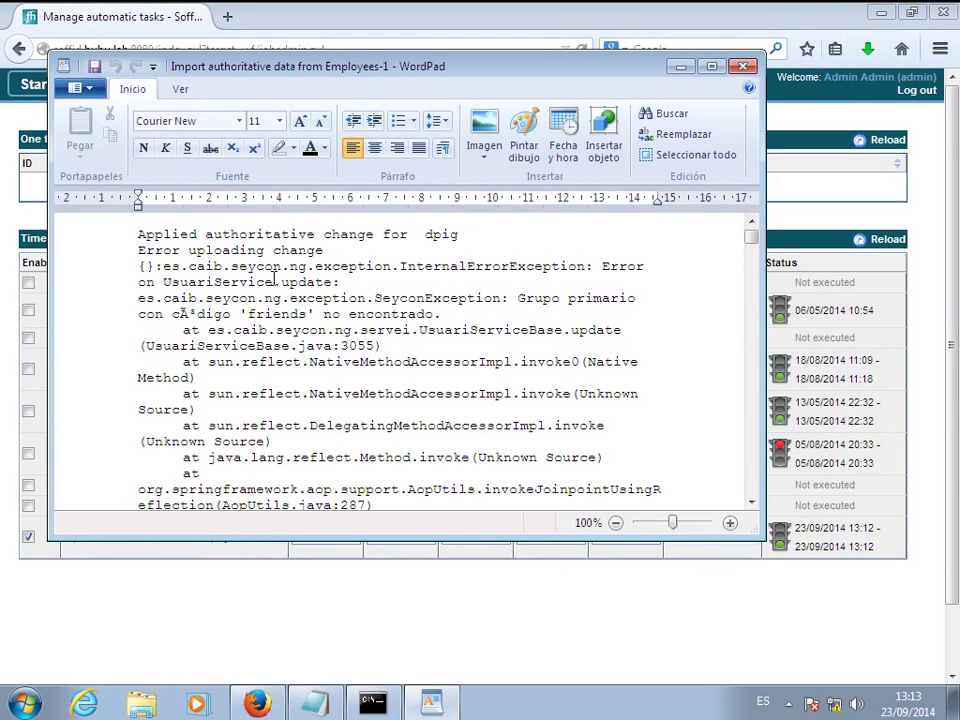
Step: Scroll the log and highlight the error that primary group 'friends' was not found
scroll(289, 370, down, 1)
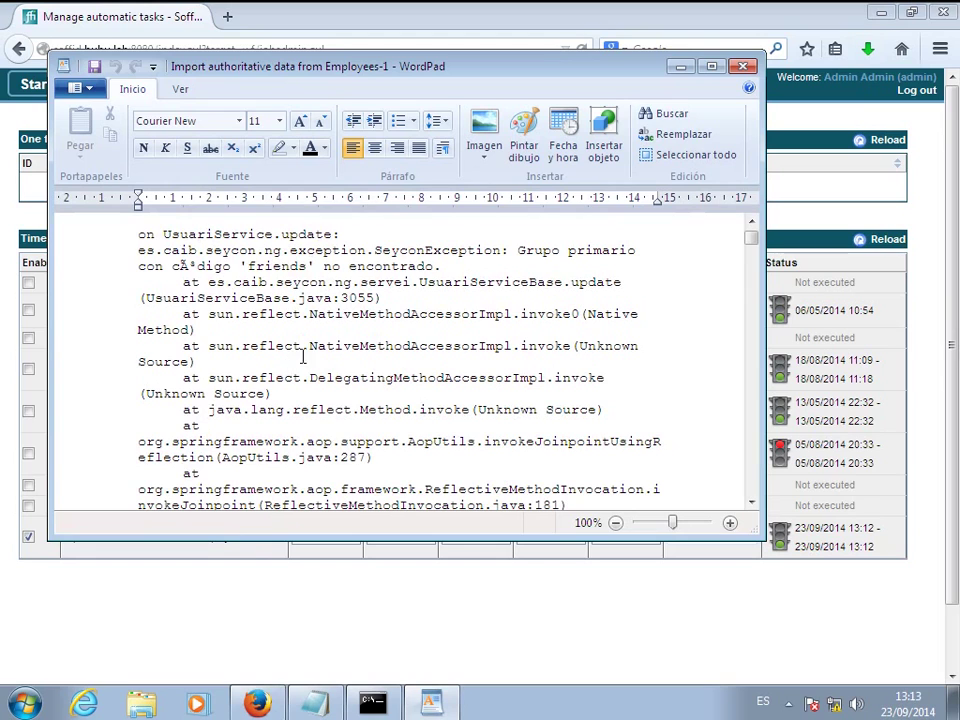
drag(249, 268, 434, 267)
Step: Close the WordPad log and select the Employees agent under Agents > Managed systems
click(742, 68)
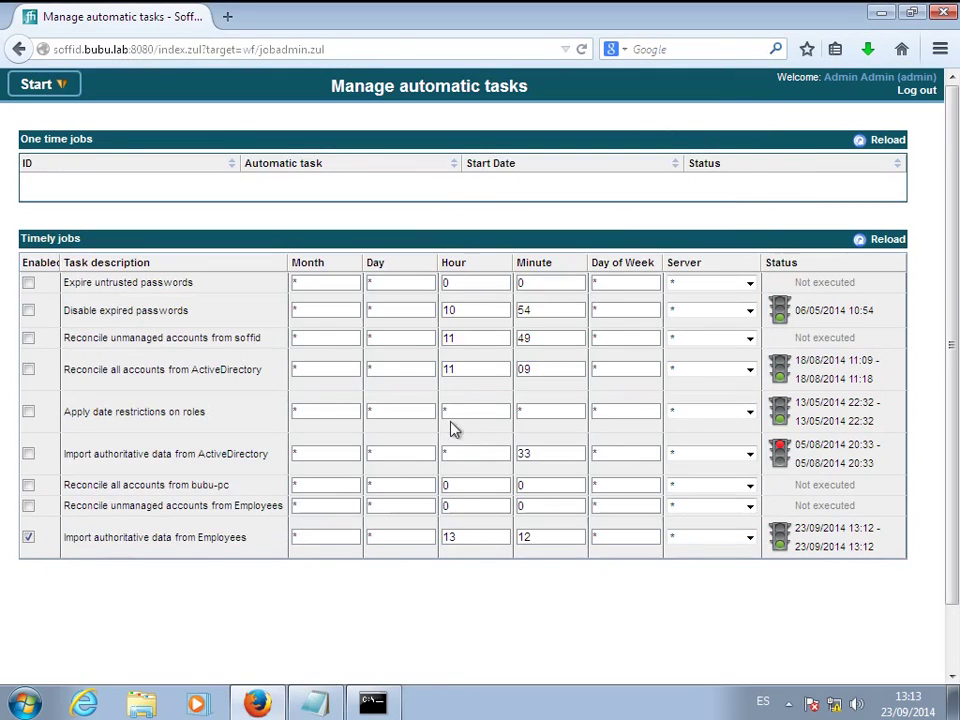
click(58, 86)
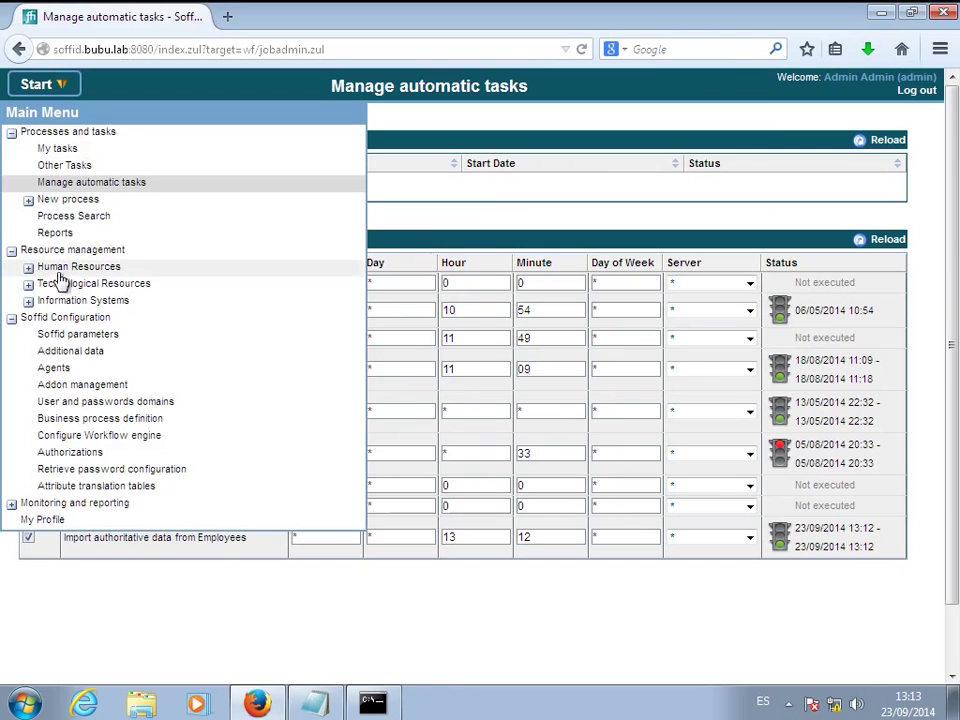
click(56, 367)
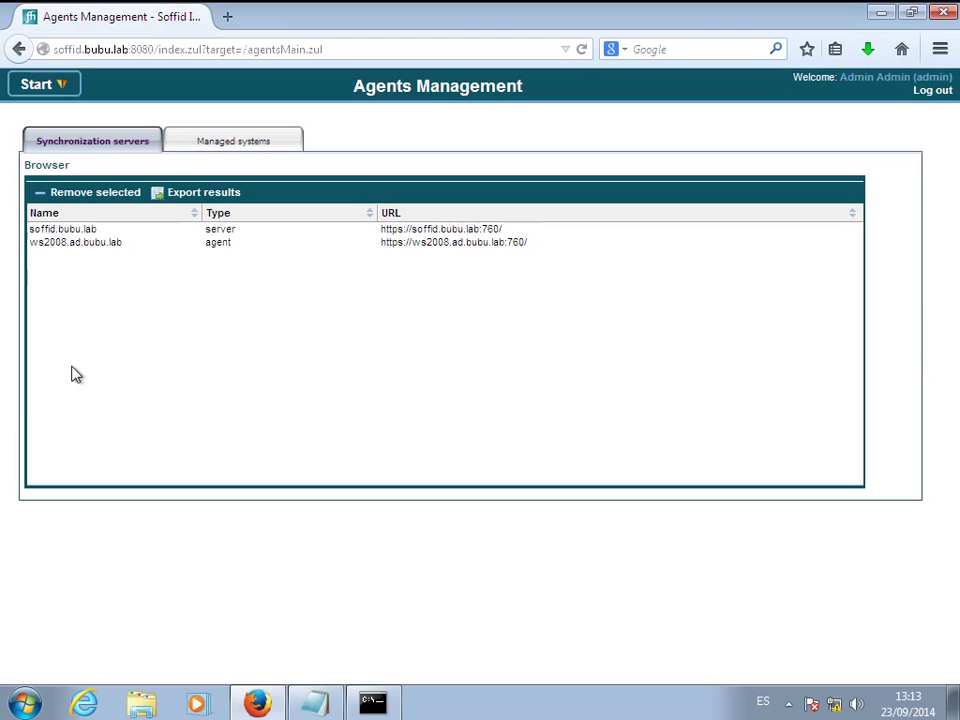
click(218, 141)
click(90, 370)
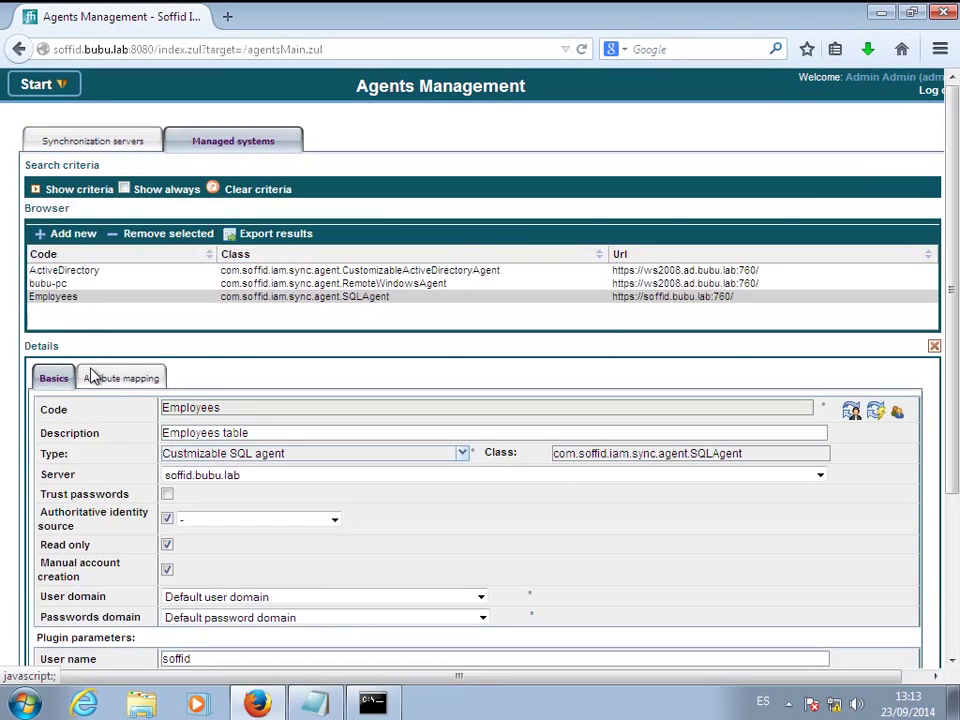
Step: Expand the Employees attribute mapping table and switch to the prepared magic.txt script
click(122, 385)
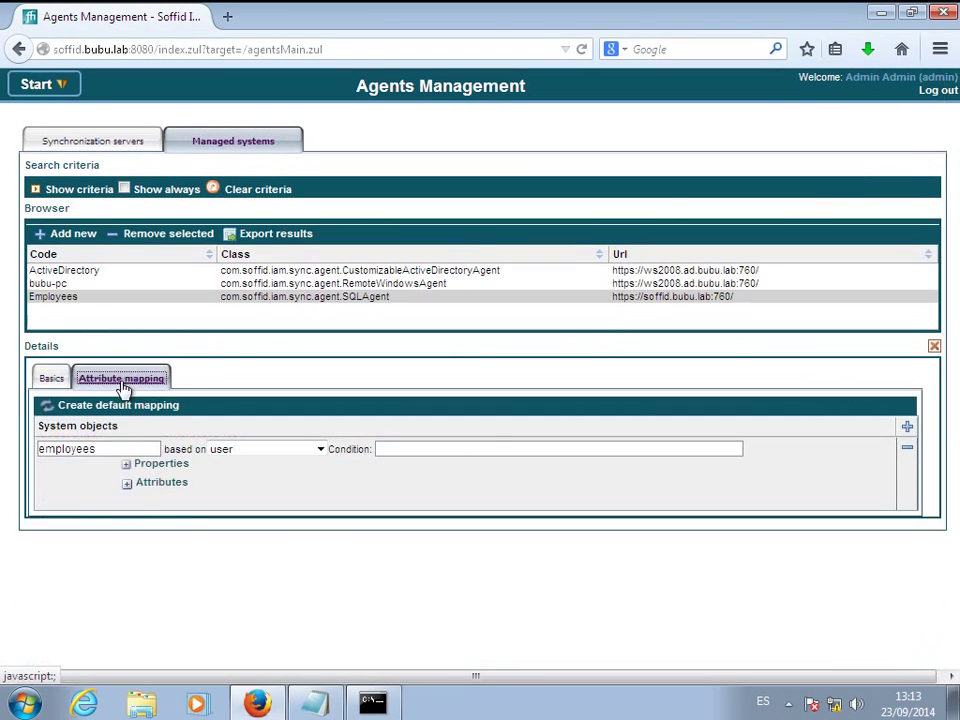
click(126, 483)
scroll(156, 540, down, 2)
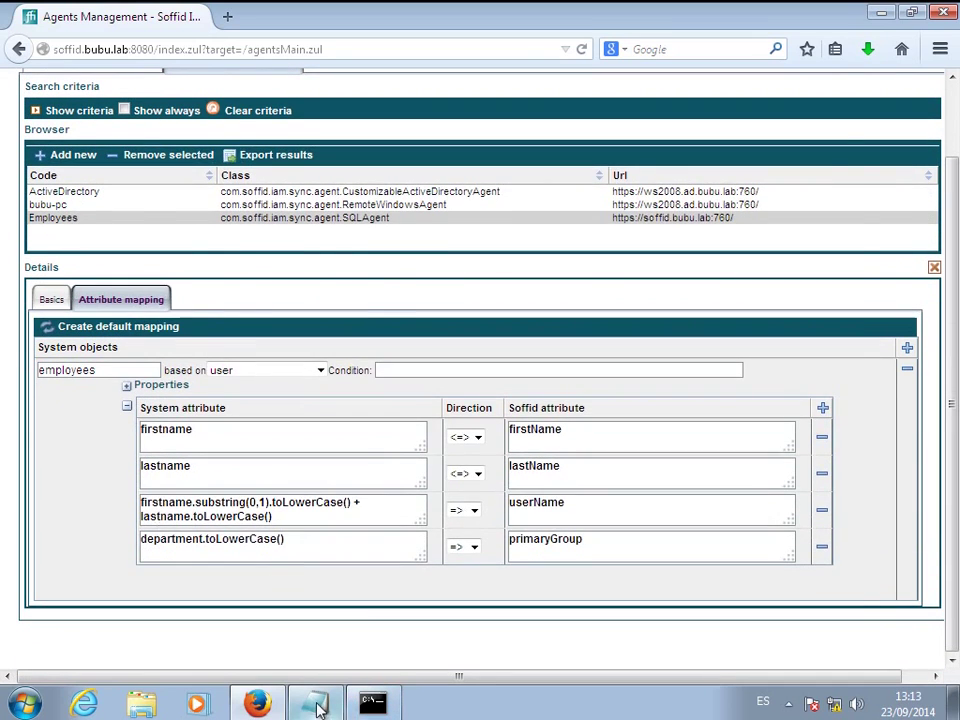
key(alt+Tab)
Step: Replace department.toLowerCase() in the primaryGroup mapping with the magic.txt code and save
drag(249, 341, 139, 177)
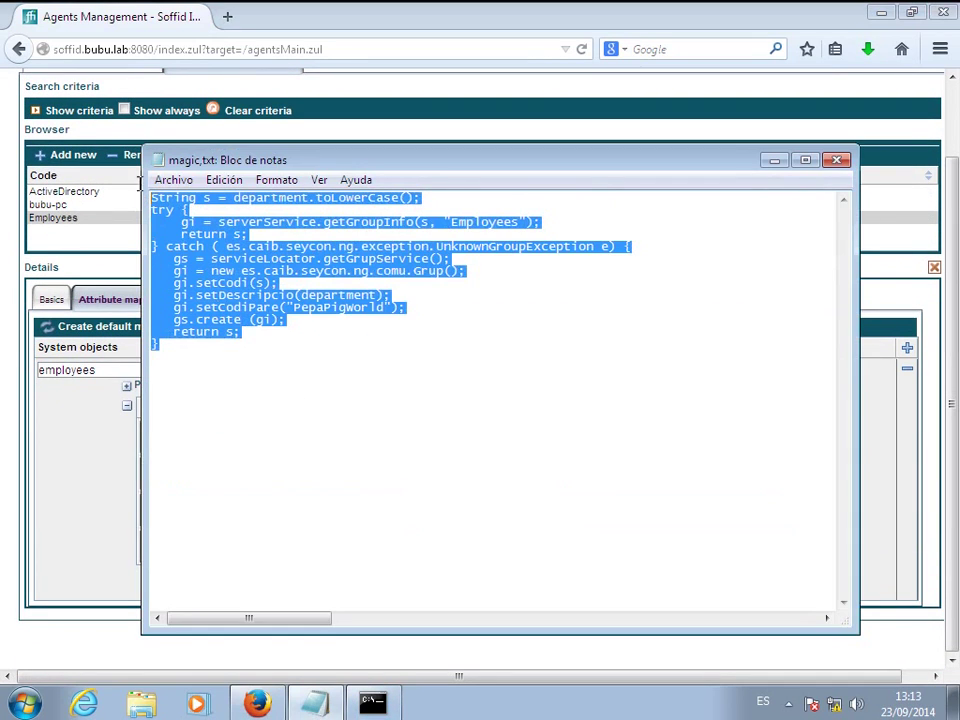
click(60, 470)
drag(288, 539, 111, 527)
key(ctrl+v)
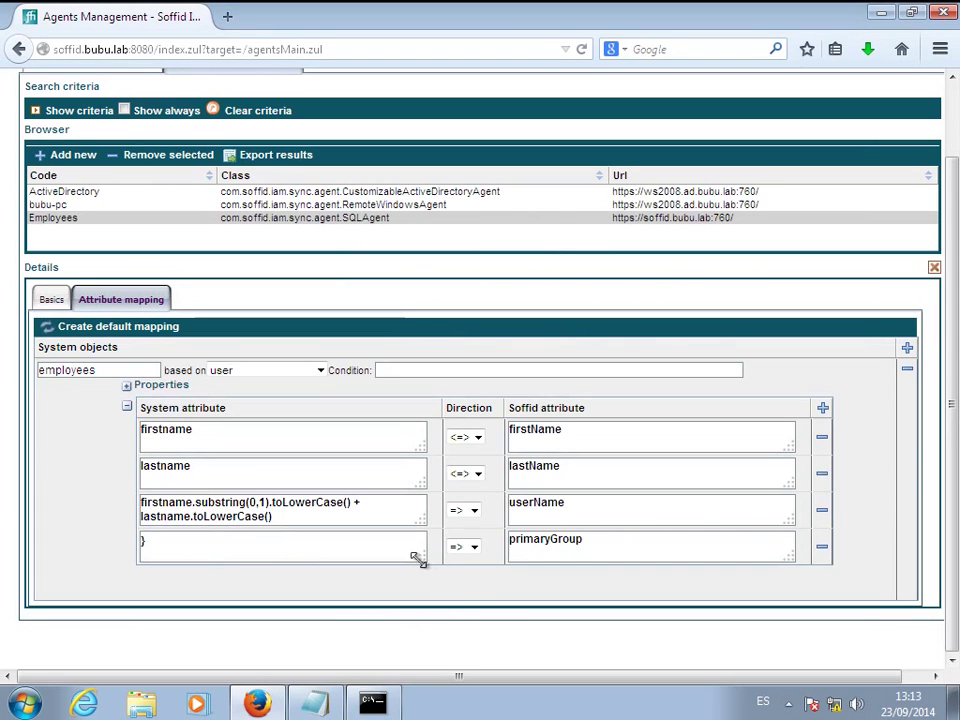
drag(418, 553, 418, 630)
scroll(368, 594, up, 6)
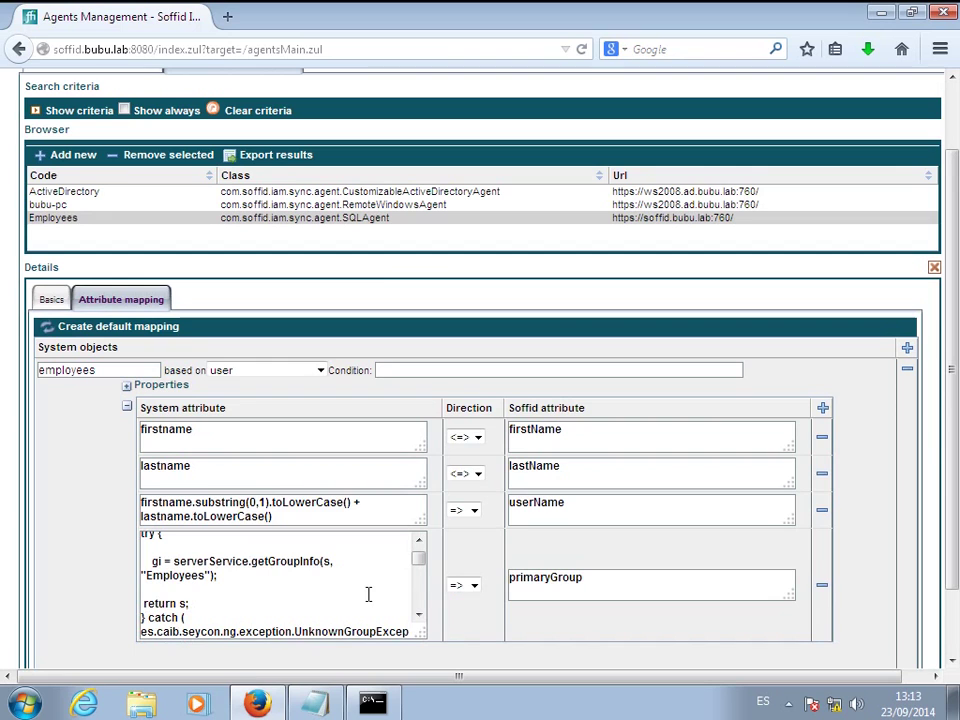
scroll(368, 594, up, 2)
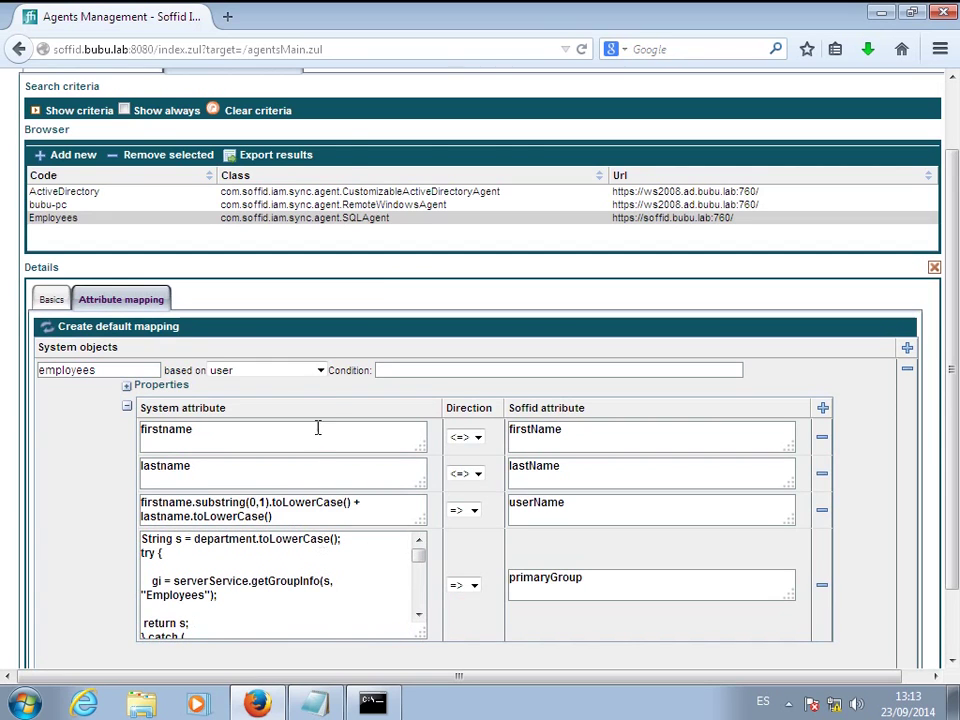
key(Tab)
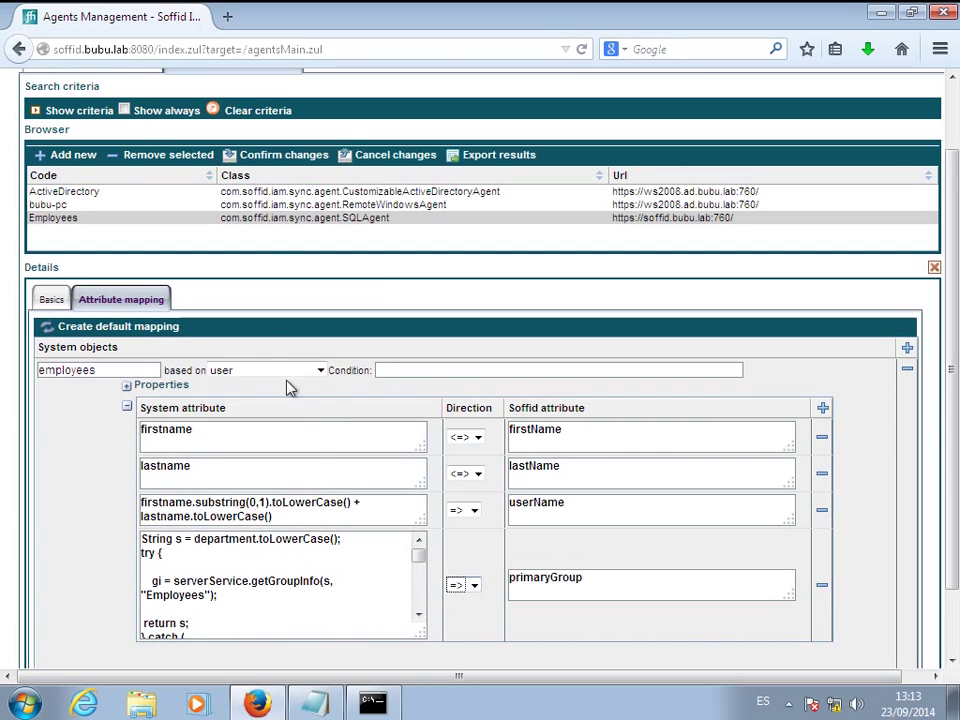
click(288, 160)
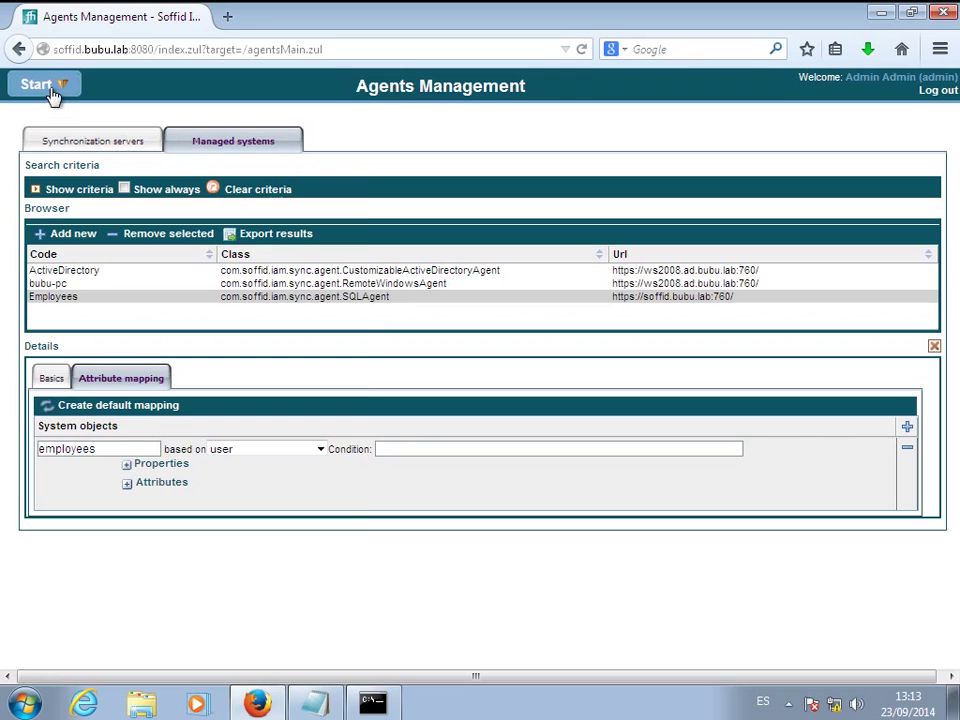
Step: Reschedule the Employees import job in Manage automatic tasks to minute 22
click(52, 88)
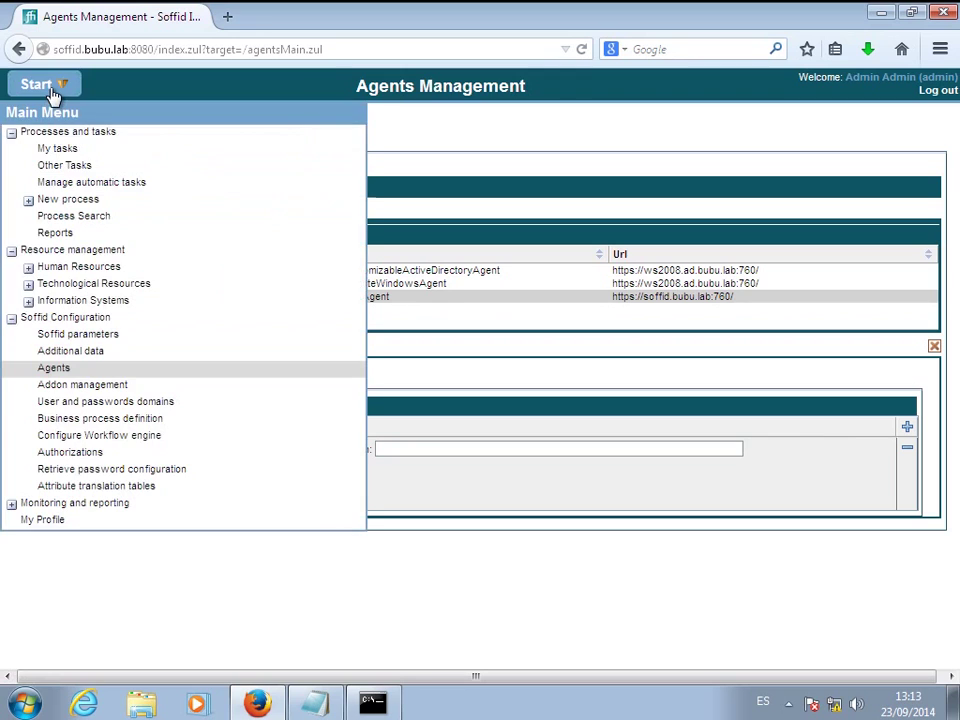
click(90, 186)
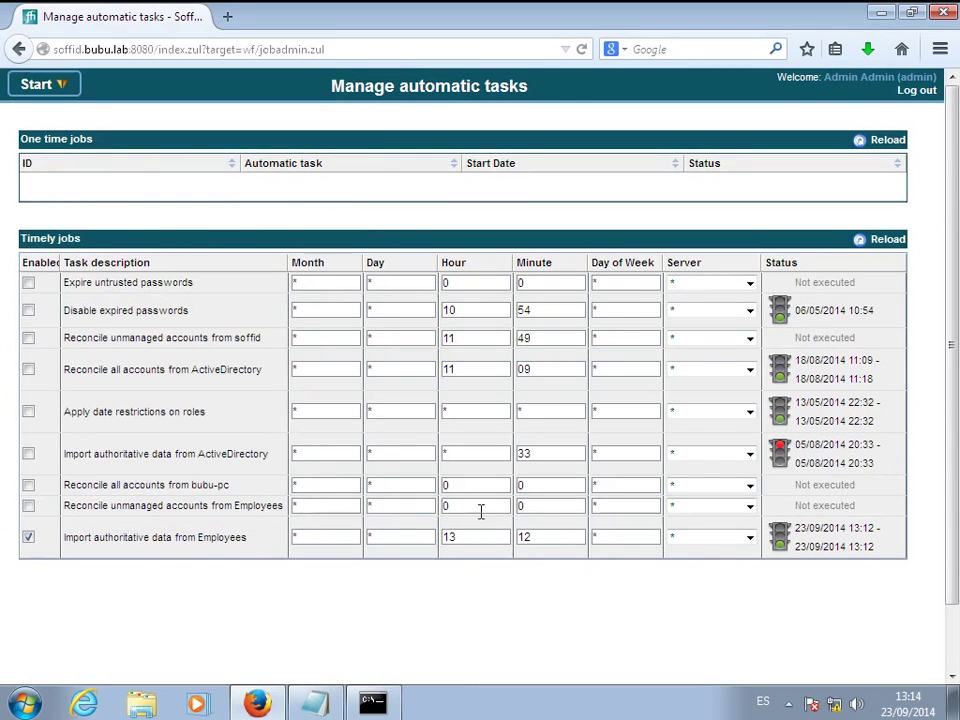
drag(546, 536, 501, 531)
key(Tab)
click(801, 240)
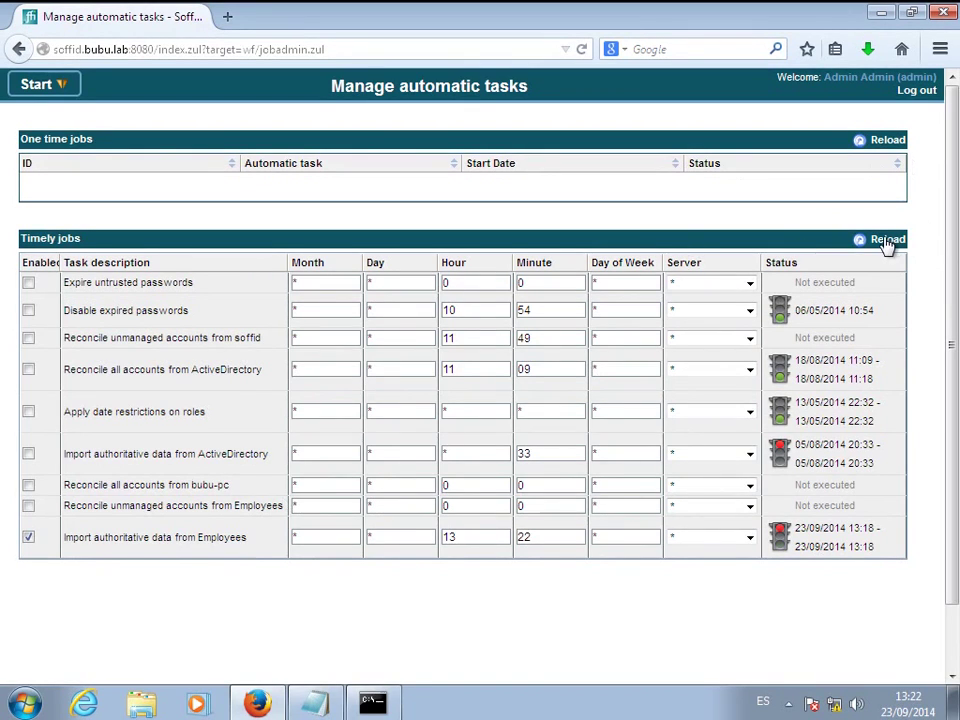
Step: Reload the task list and review the Employees import's log of applied user changes
click(886, 244)
click(780, 540)
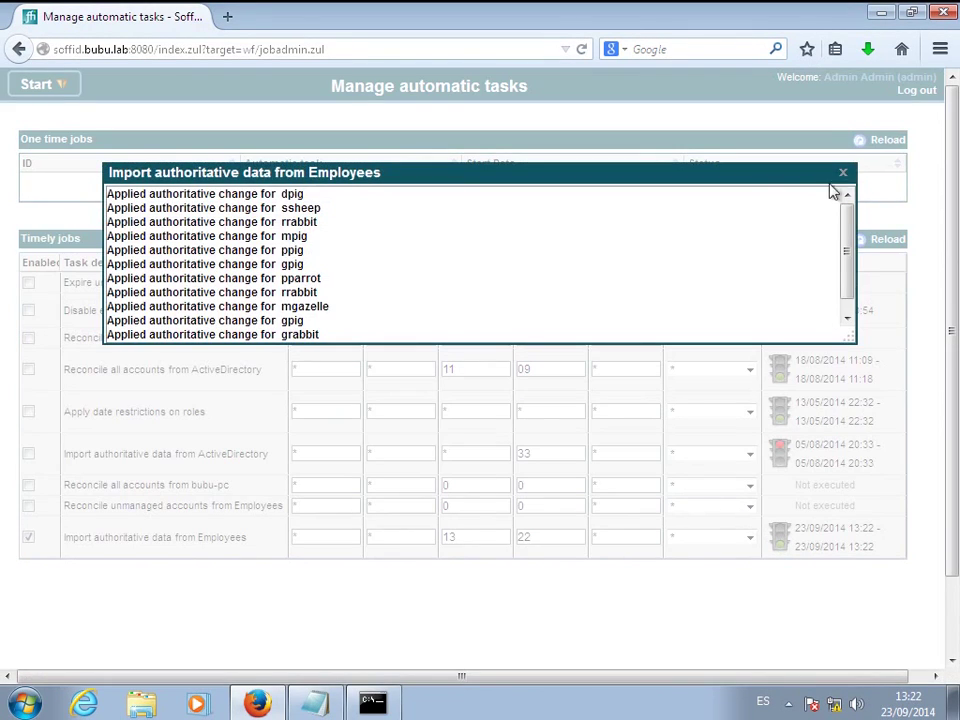
click(843, 173)
click(40, 88)
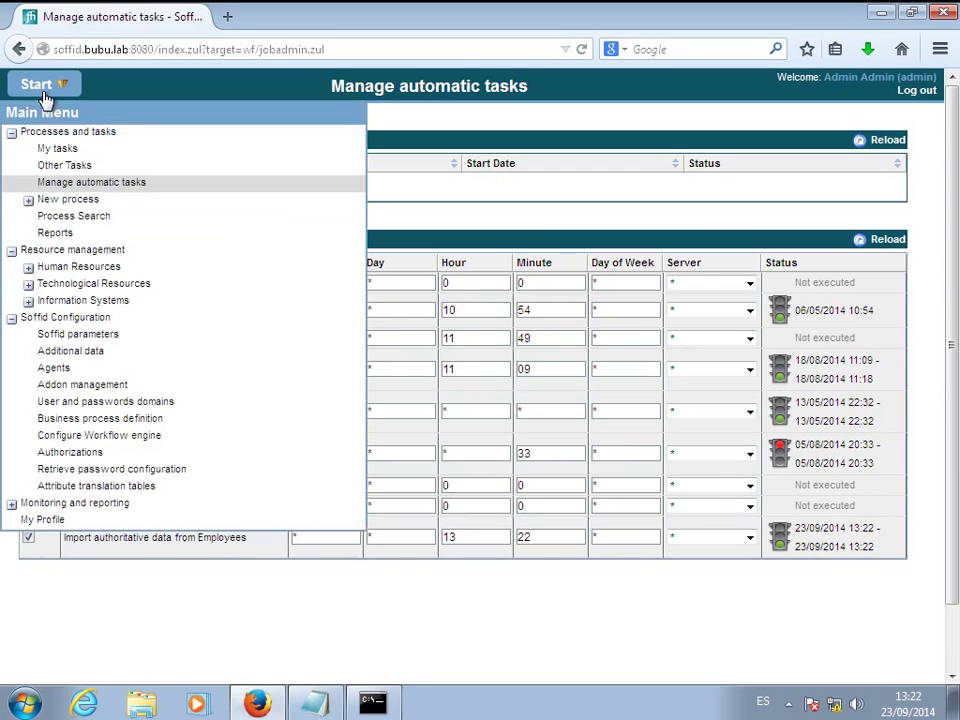
Step: Open Group Management and expand World and Peppa Pig World
click(28, 267)
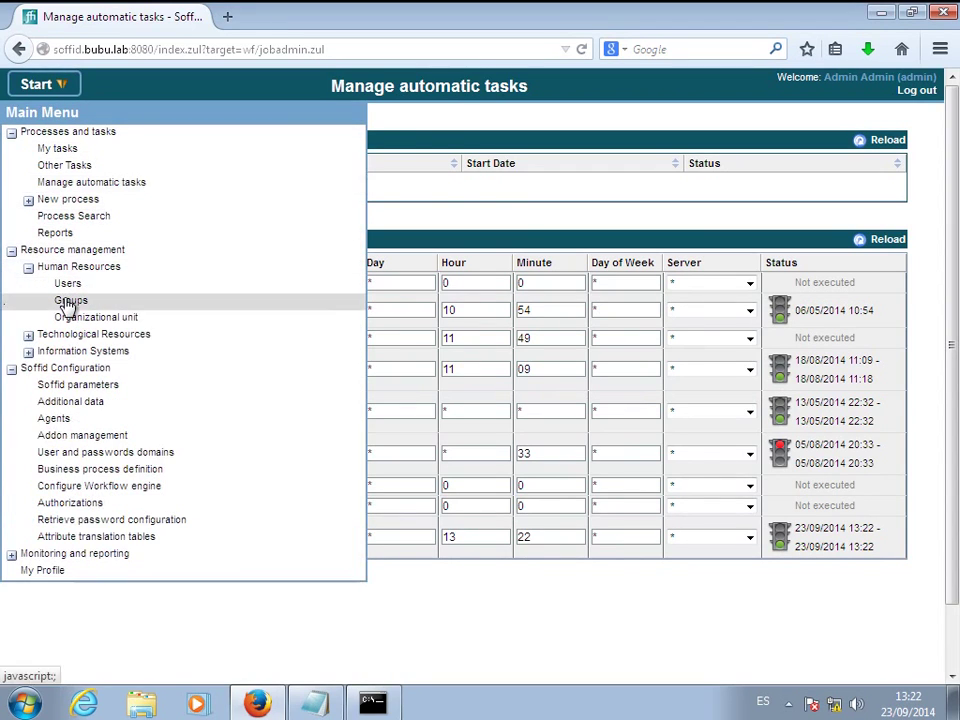
click(68, 302)
click(30, 328)
click(48, 362)
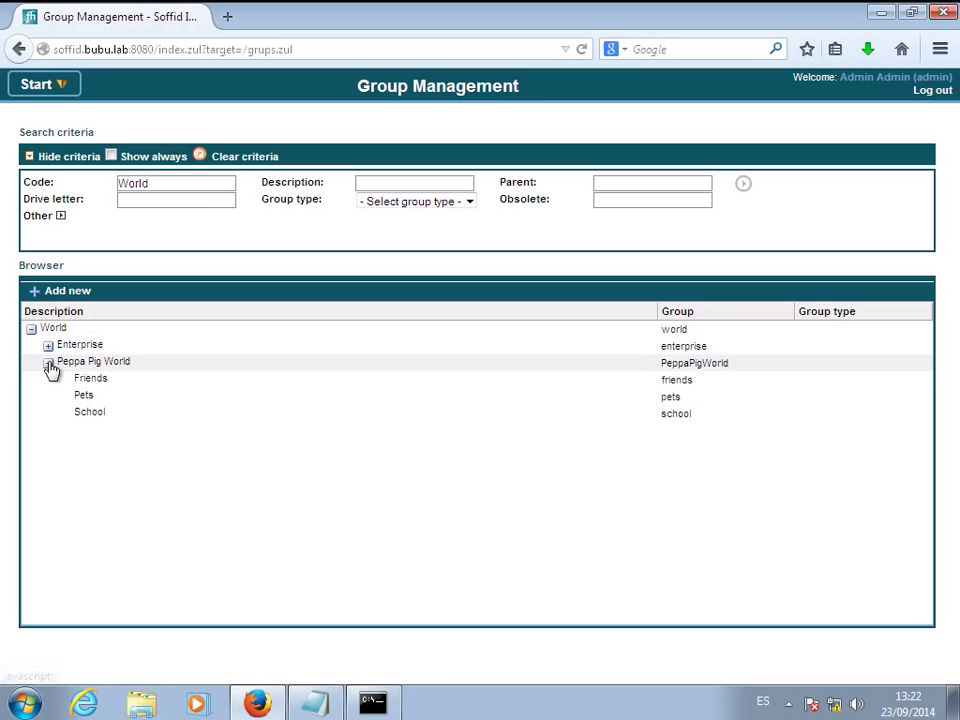
Step: Review the imported members of the Friends, Pets and School groups
click(120, 380)
scroll(245, 444, down, 2)
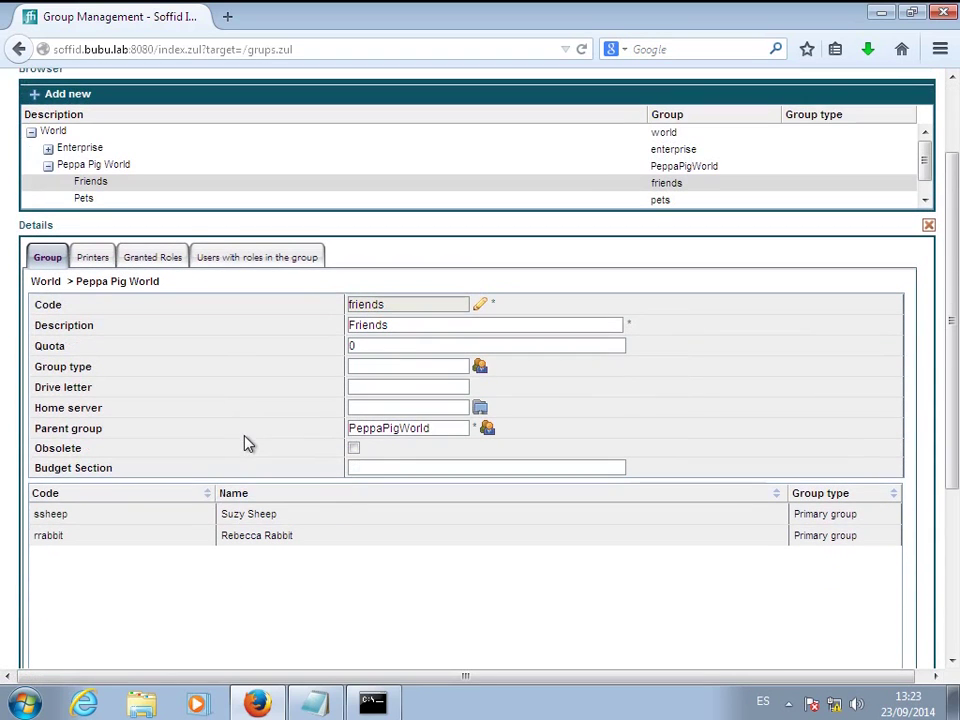
click(90, 201)
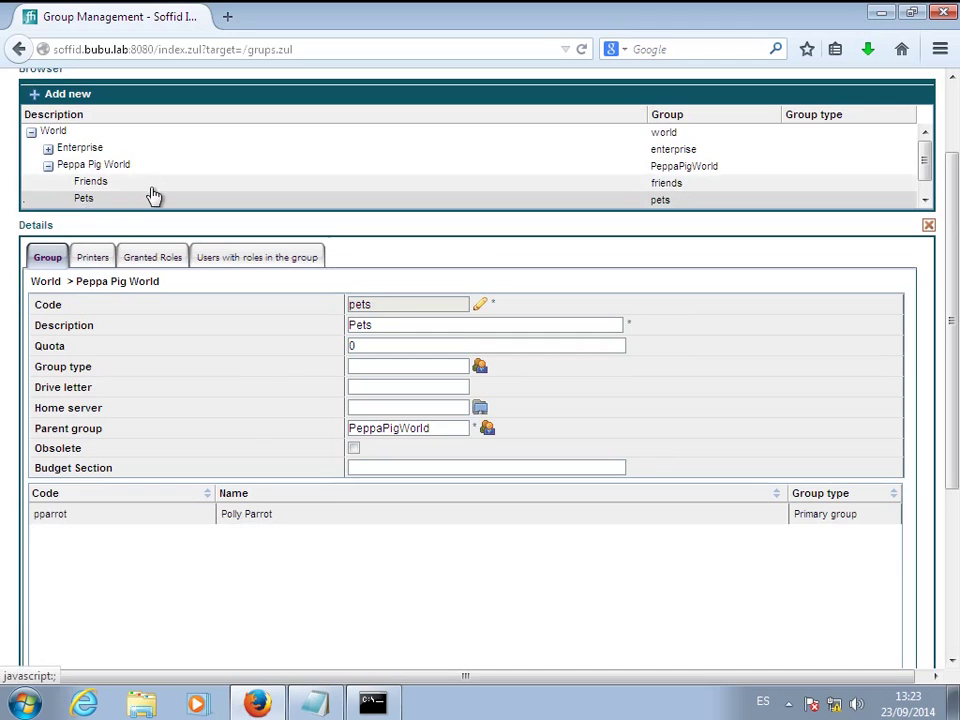
scroll(150, 195, down, 1)
click(111, 202)
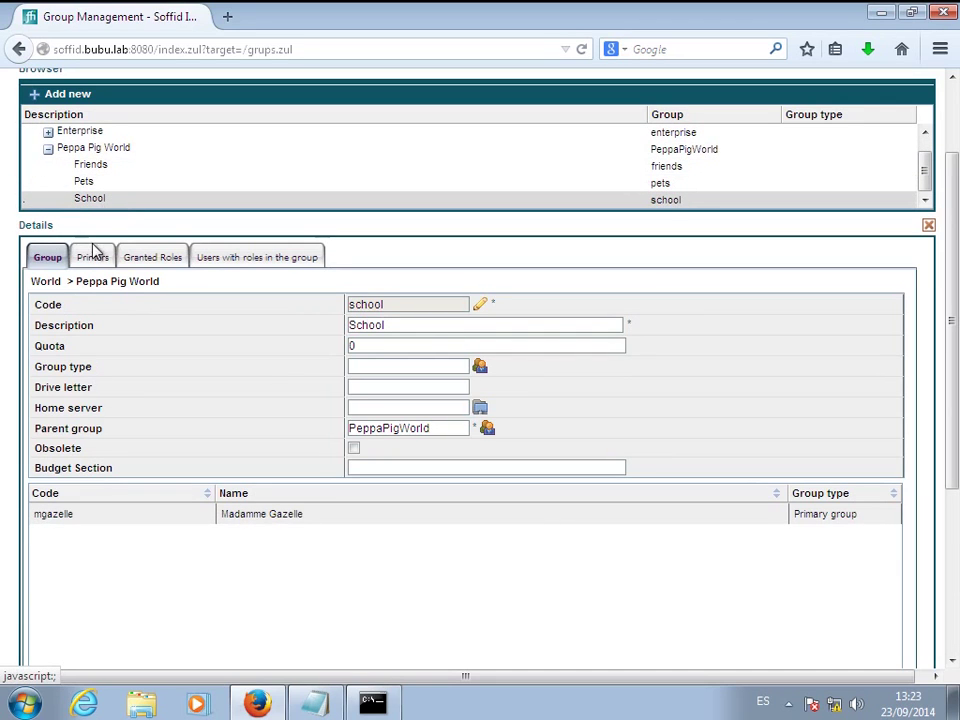
scroll(116, 254, up, 2)
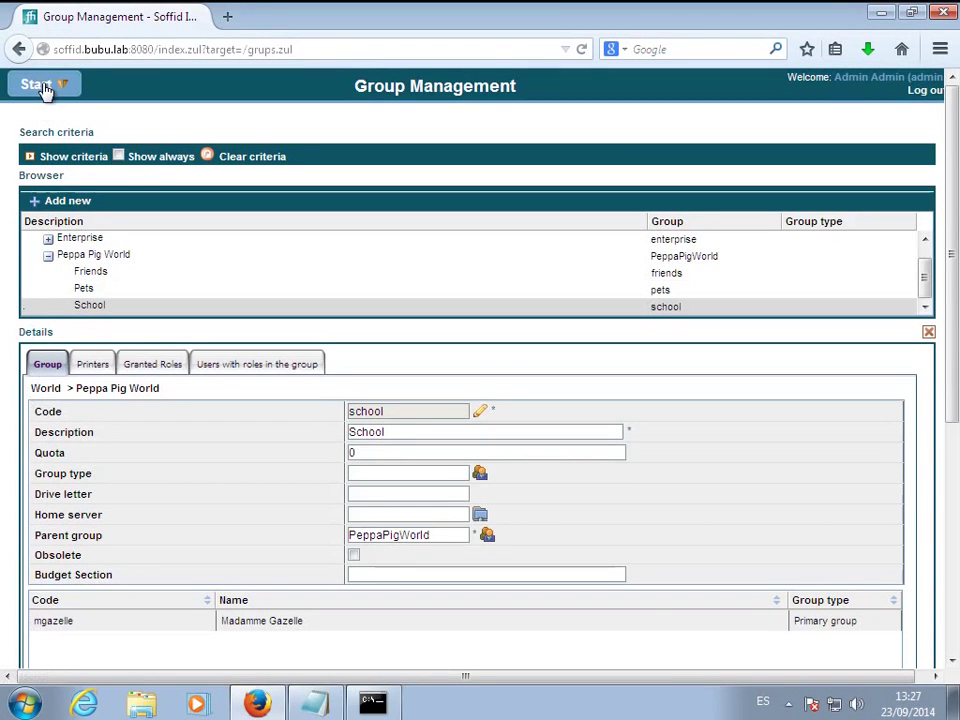
Step: Go to Information Systems > Role assignment rules from the Start menu
click(40, 86)
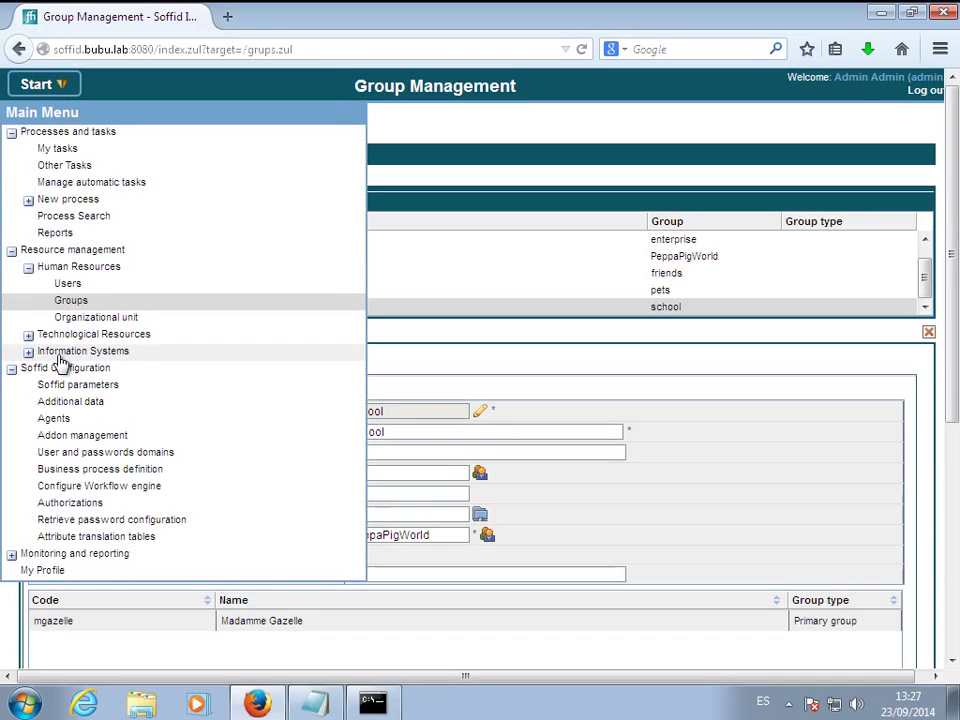
click(29, 351)
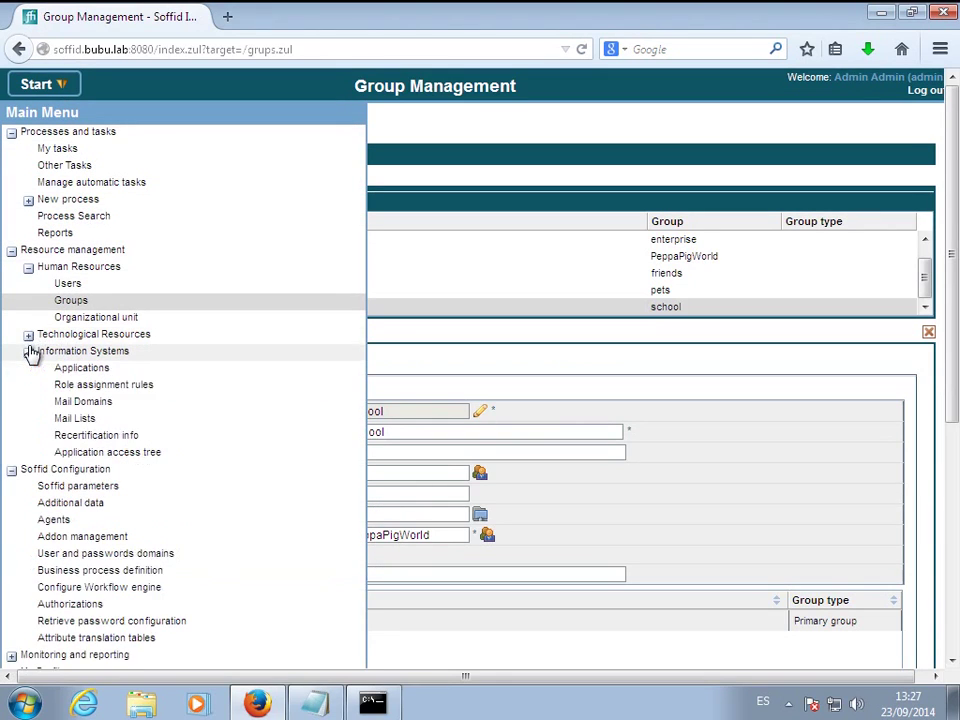
click(124, 390)
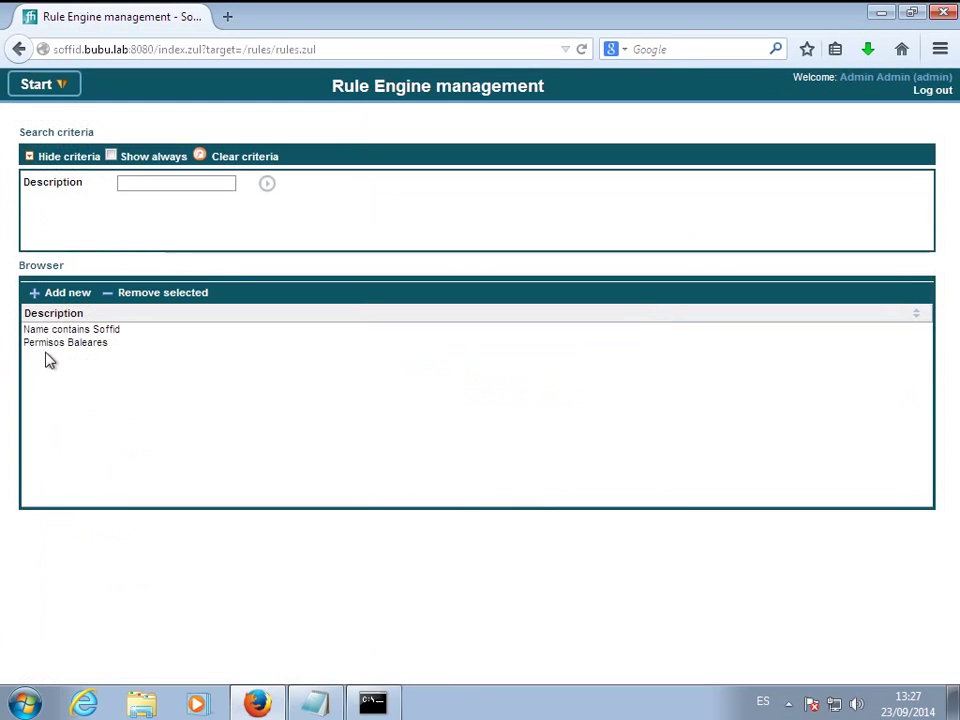
Step: Create the Pig Family rule user.lastName.equals("Pig") granting Domain Admins, found via 'Dom', and save it
click(64, 295)
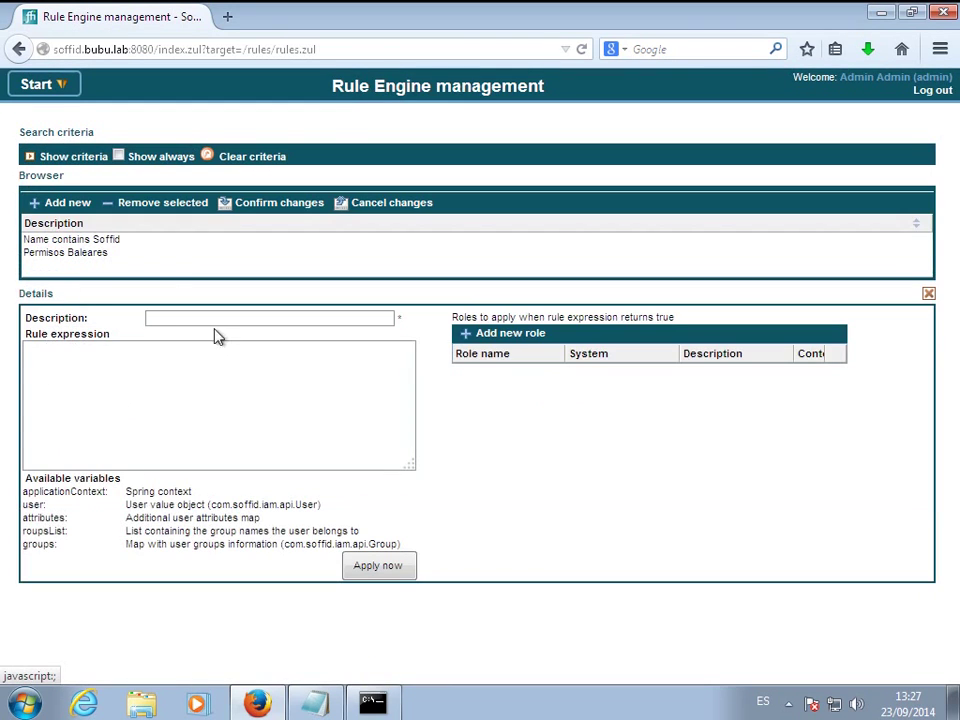
click(187, 388)
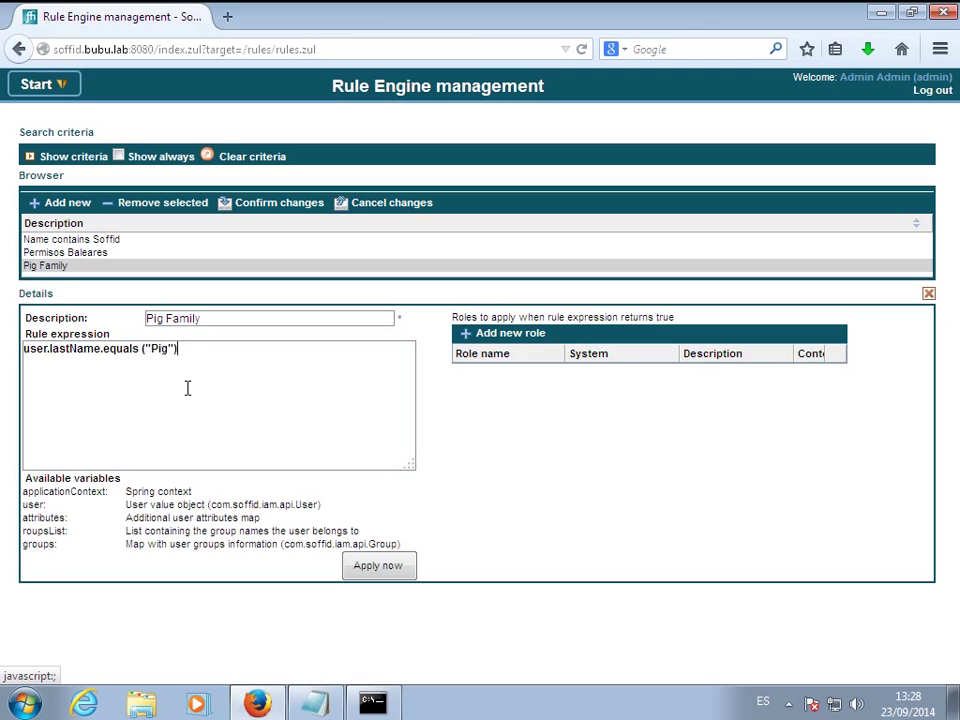
click(510, 338)
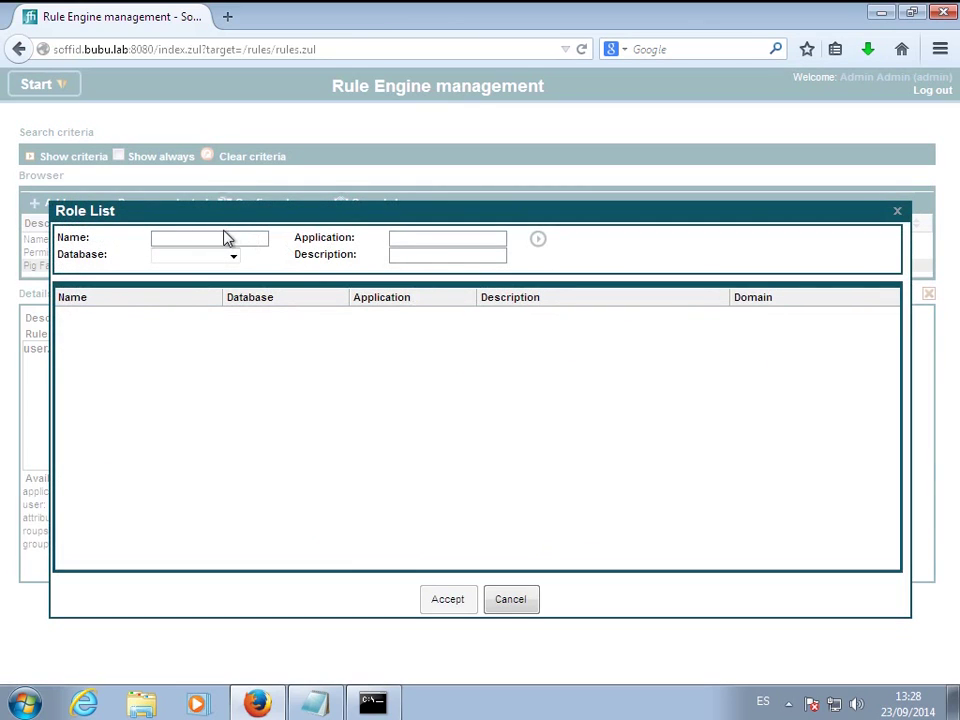
text(Domain%)
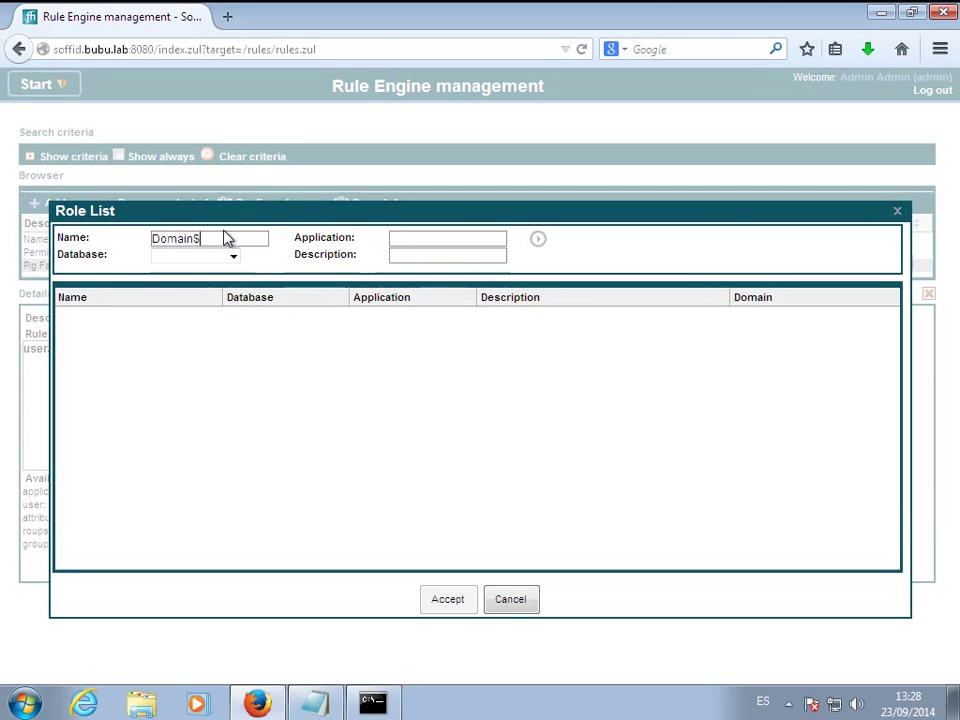
key(Return)
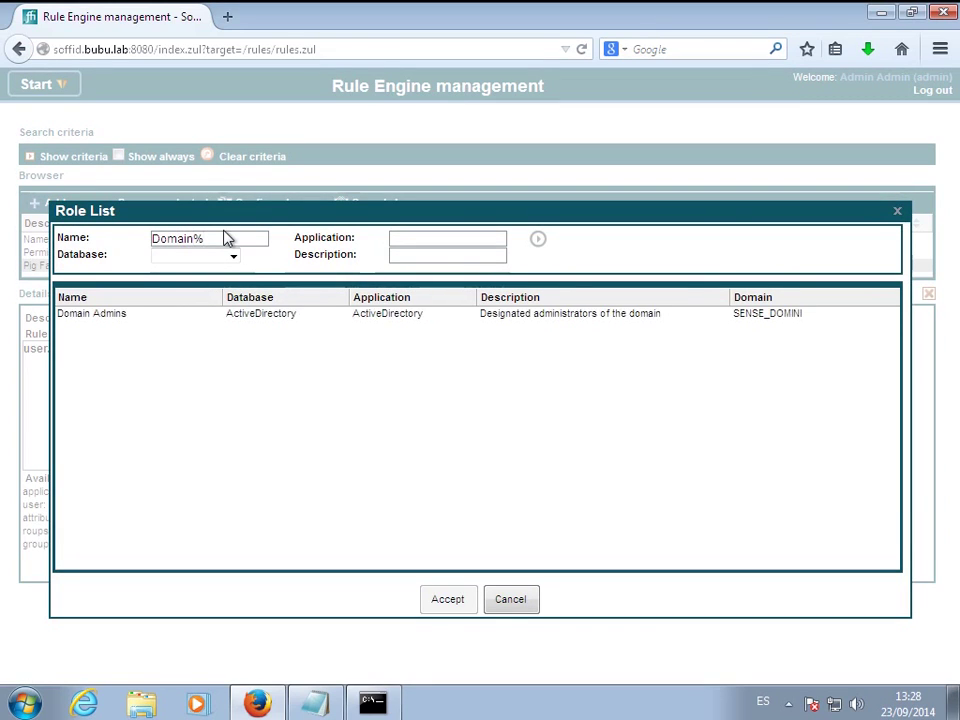
double_click(264, 313)
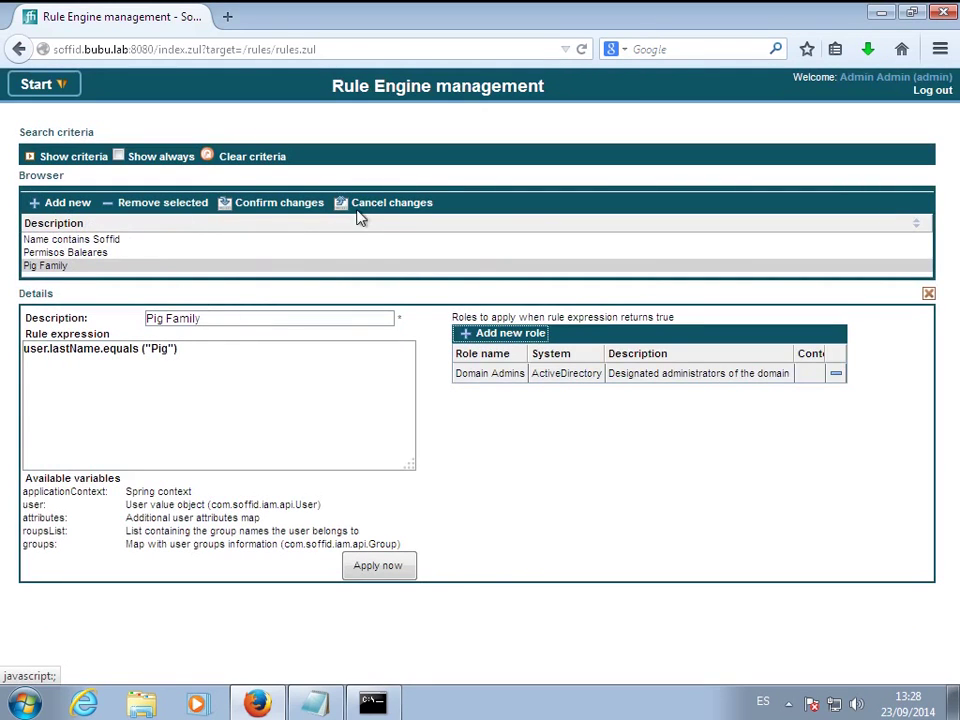
click(303, 208)
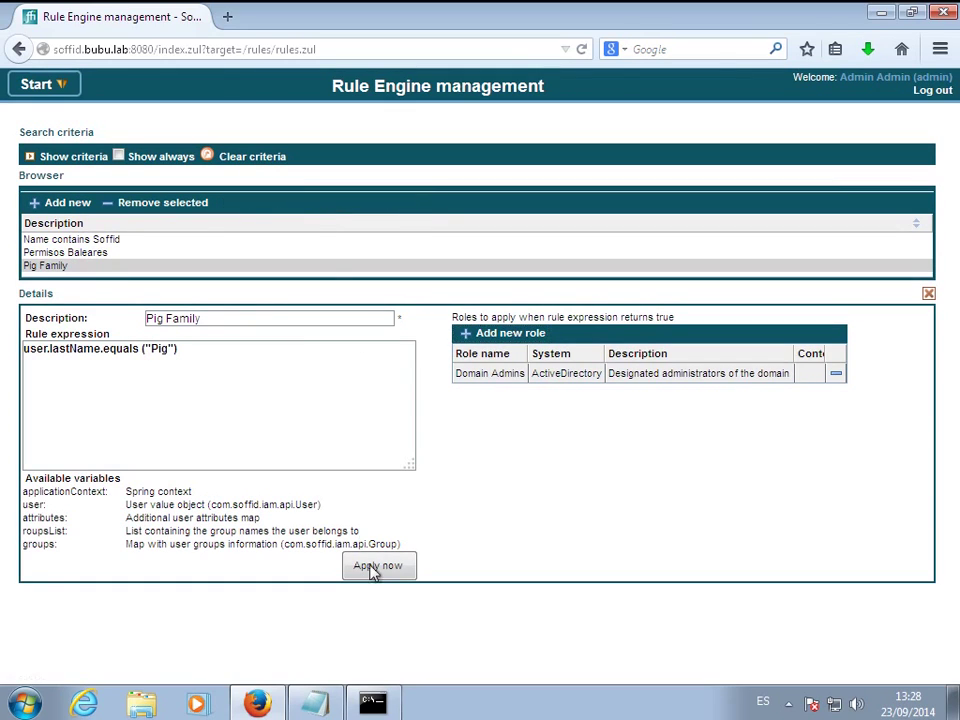
Step: In User Management, search primary group 'pig' and open the first user's details
click(55, 90)
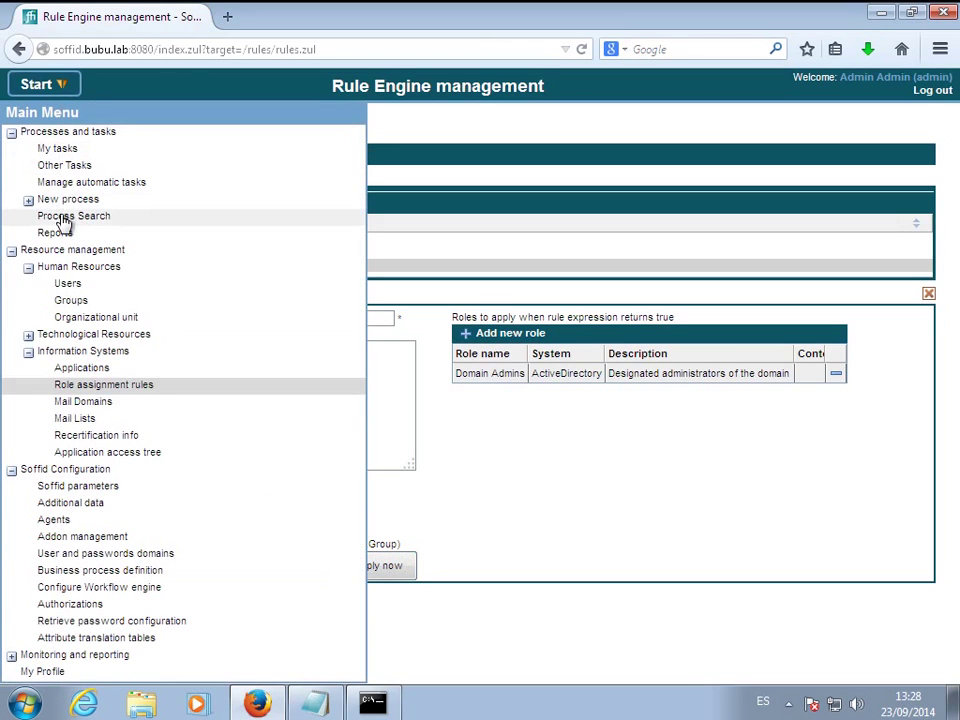
click(67, 284)
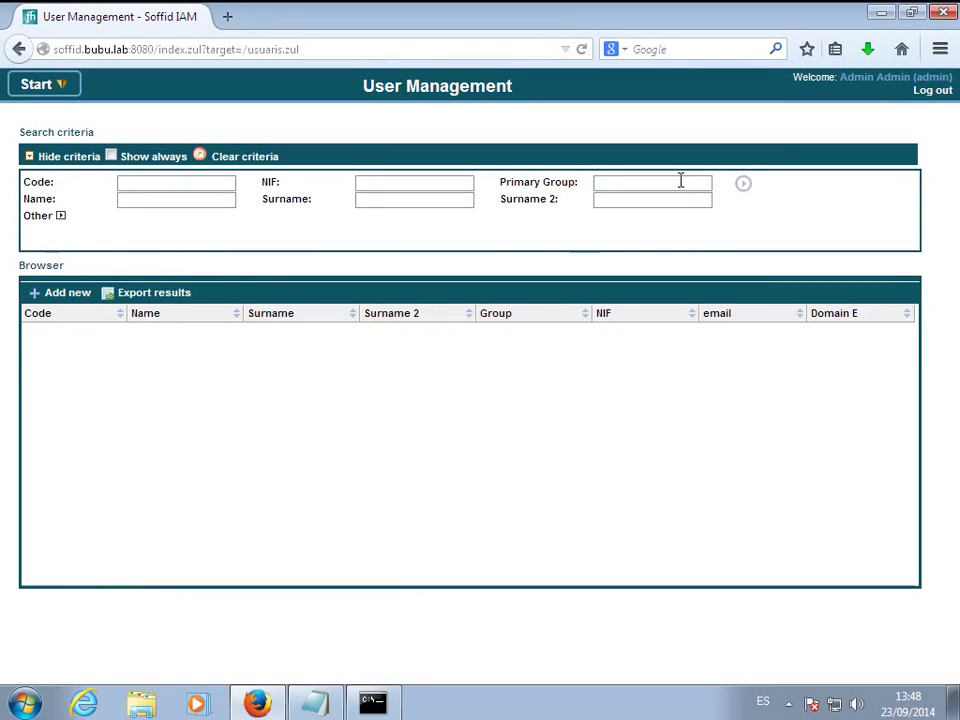
click(680, 181)
text(pig)
key(Return)
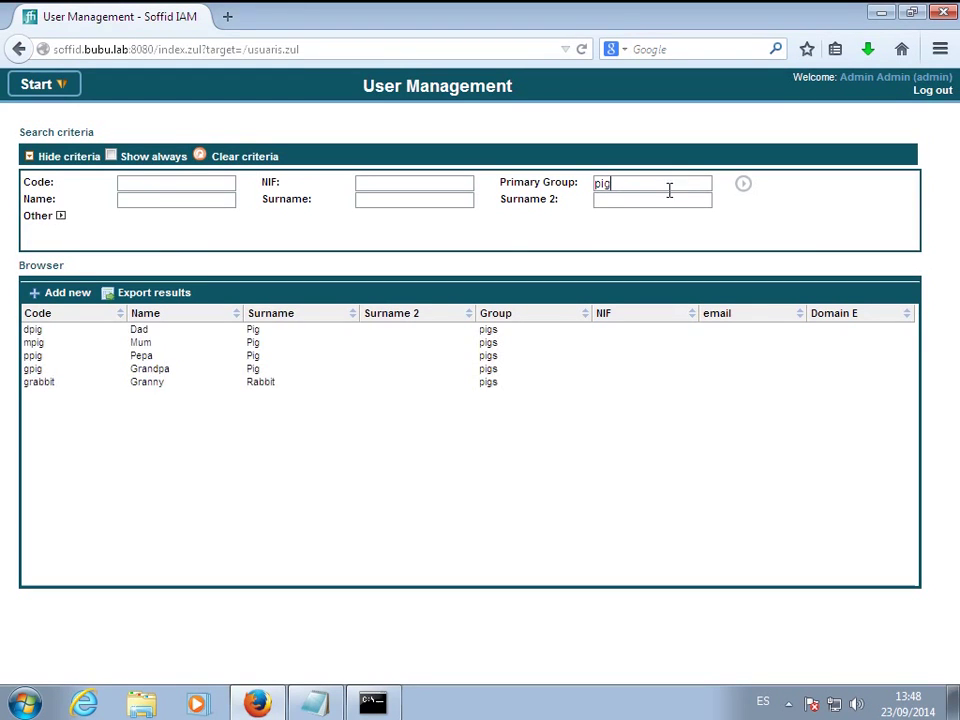
click(246, 332)
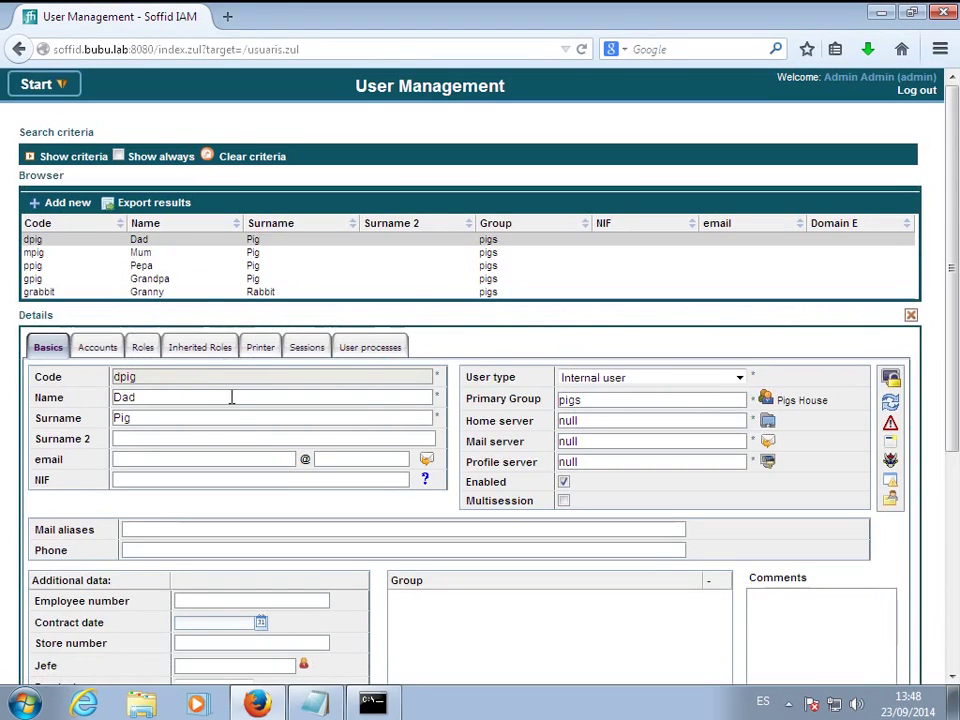
Step: Compare Domain Admins roles across Mum, Pepa, Grandpa and Granny, then view Pepa's accounts
click(96, 348)
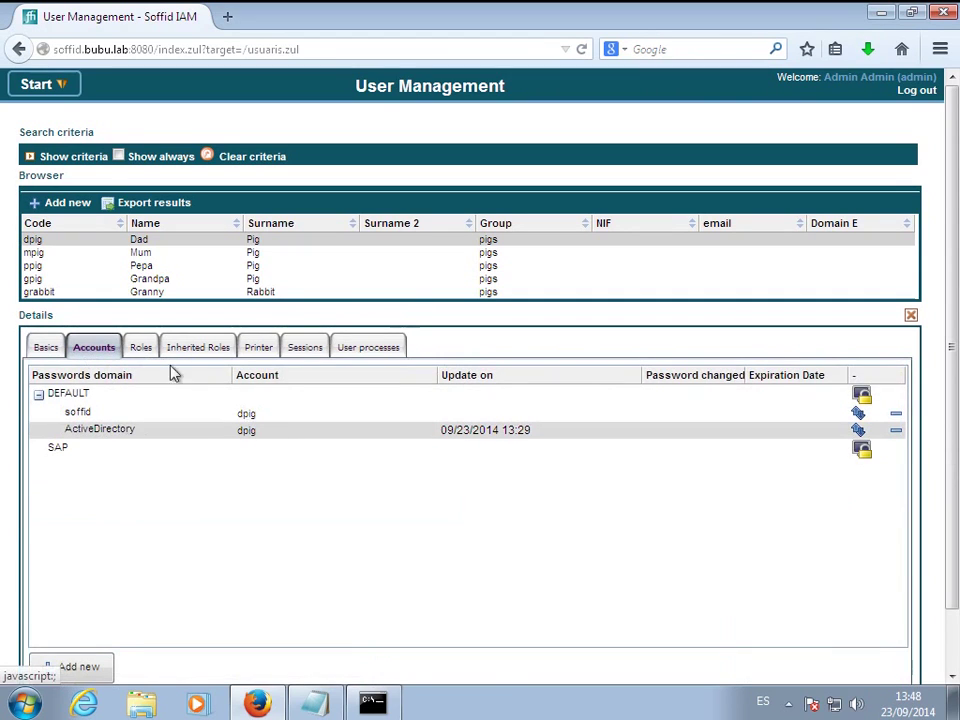
click(141, 349)
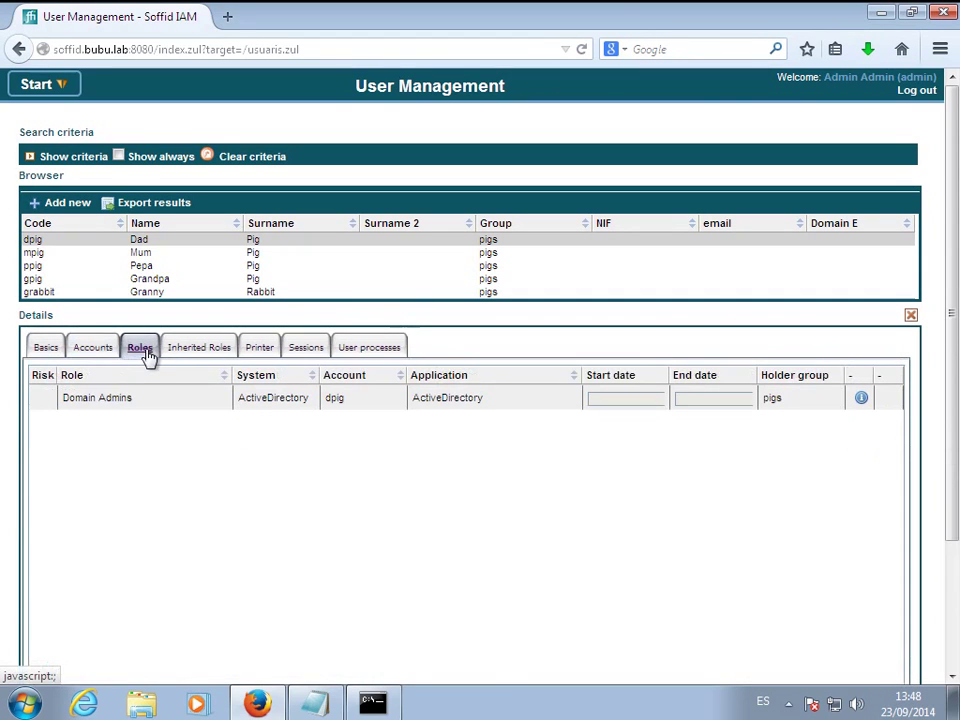
click(169, 254)
click(170, 266)
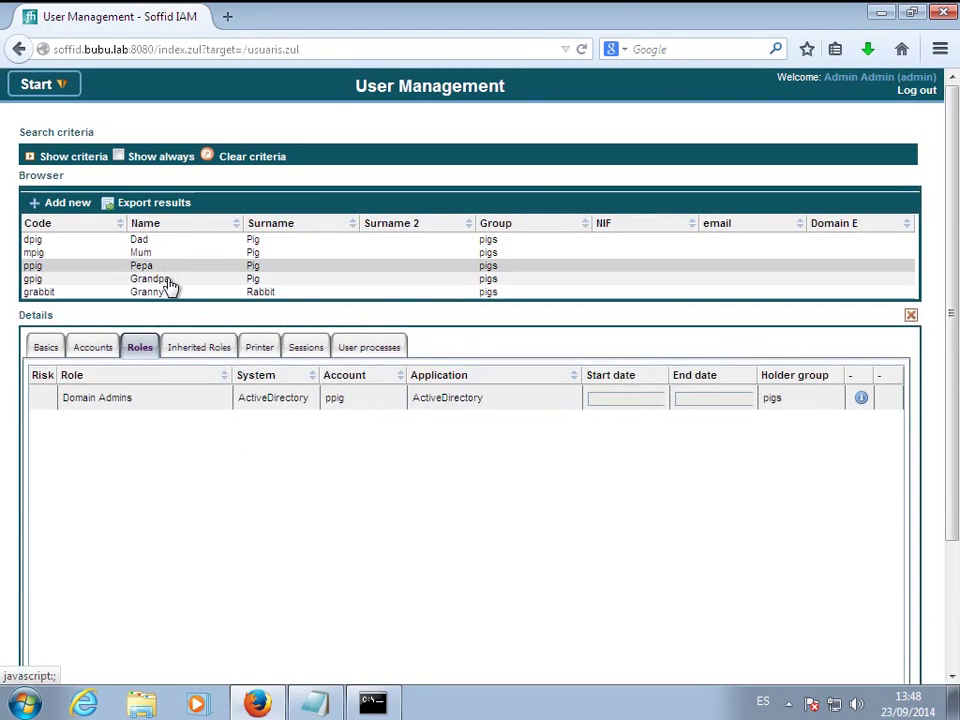
click(170, 285)
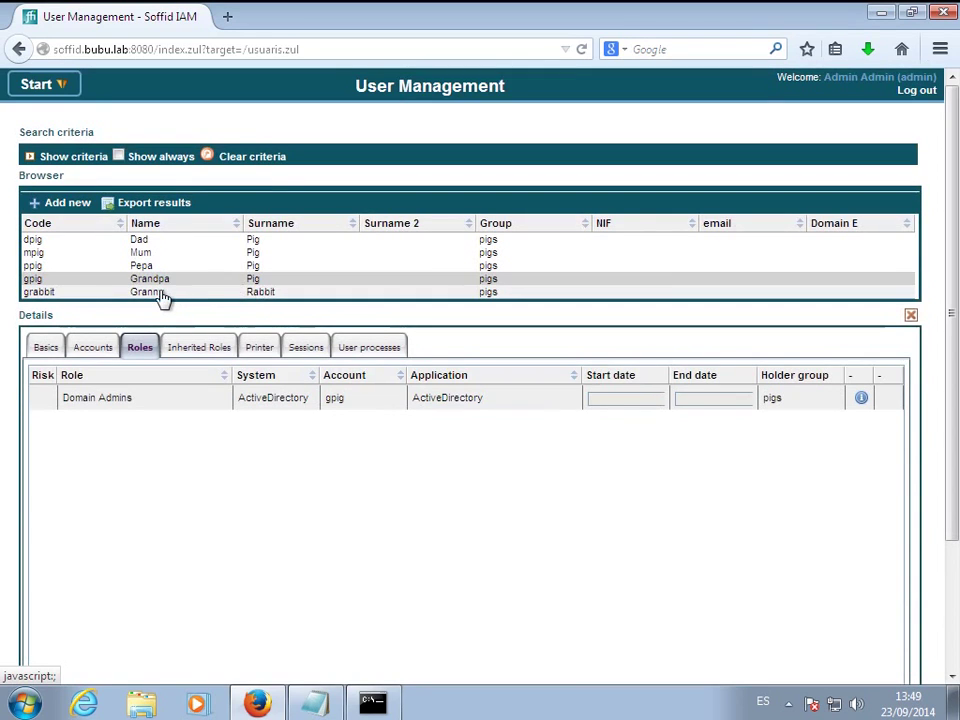
click(161, 293)
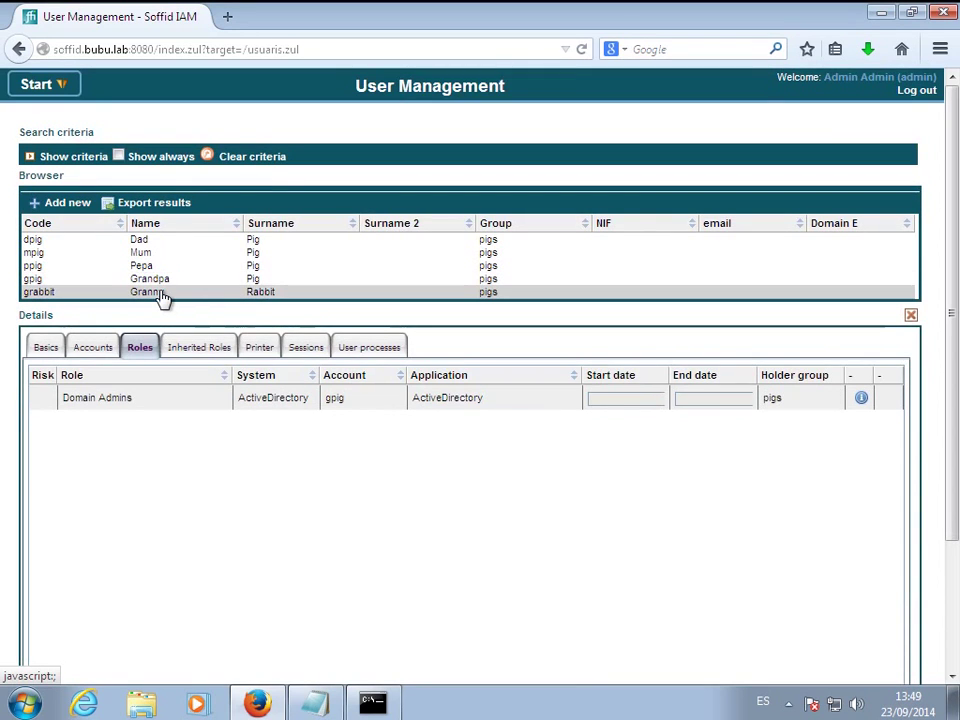
click(264, 267)
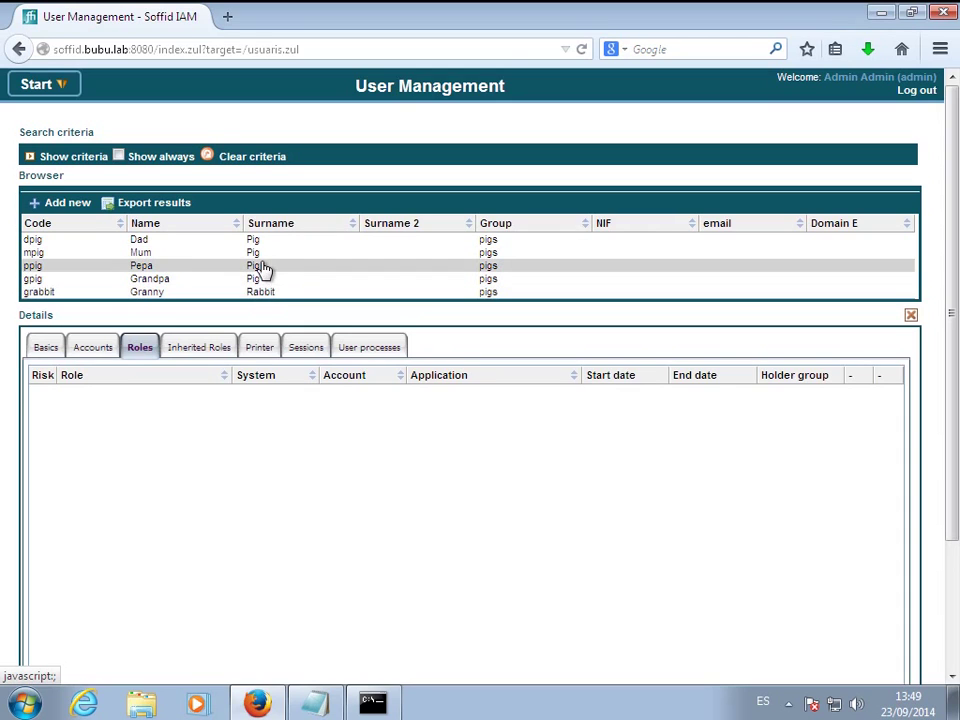
click(95, 352)
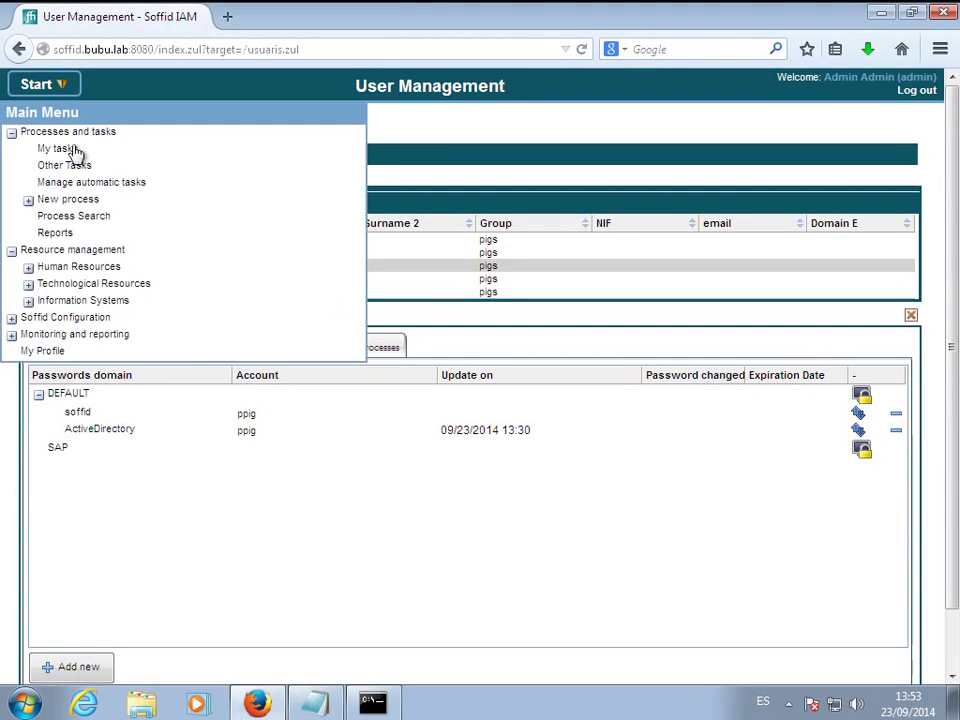
Step: Show the ActiveDirectory agent's attribute mapping with the user attributes expanded
click(36, 318)
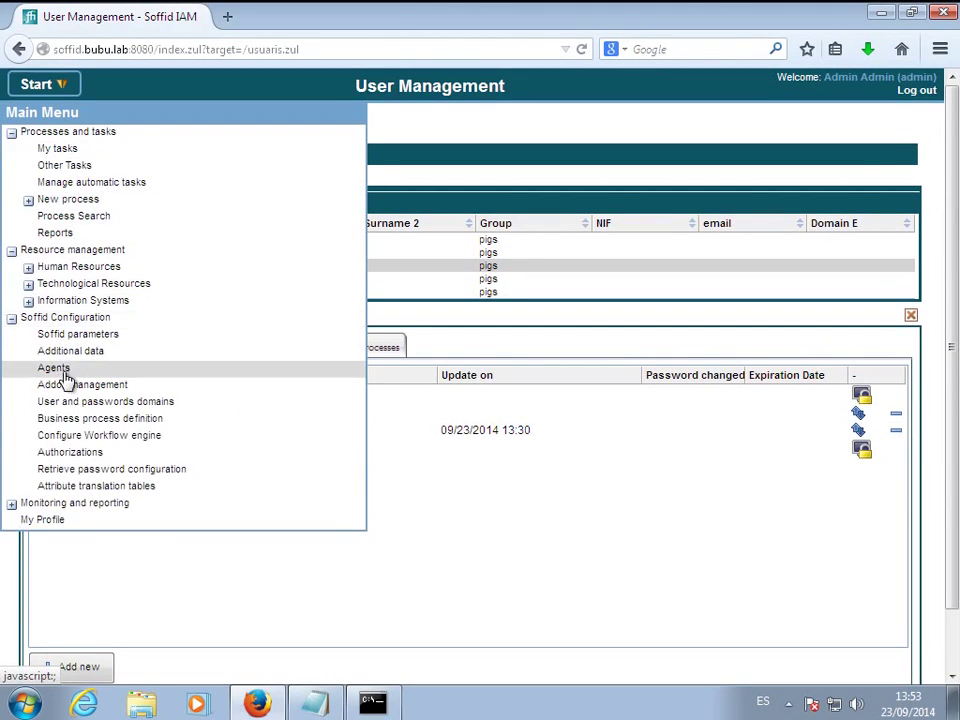
click(63, 368)
click(233, 142)
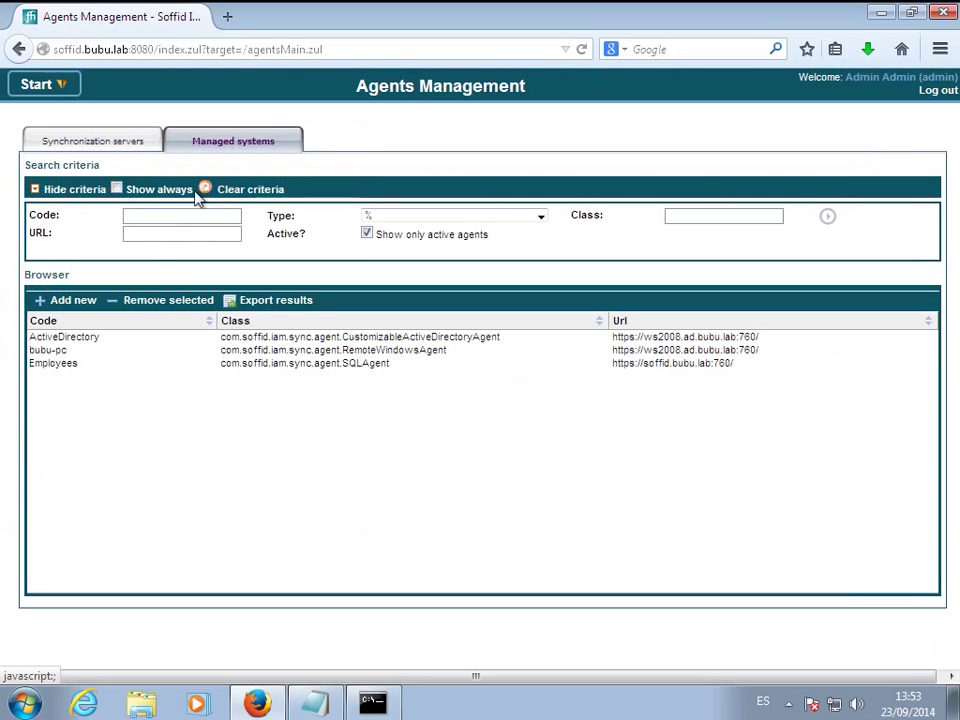
click(141, 347)
click(136, 380)
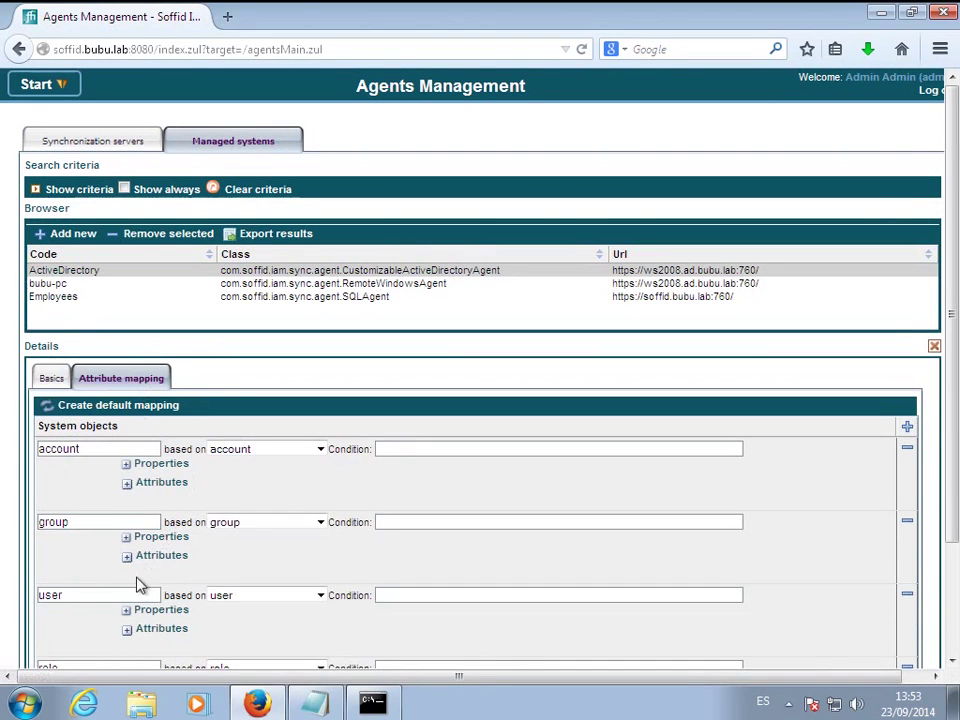
click(127, 630)
scroll(190, 583, down, 5)
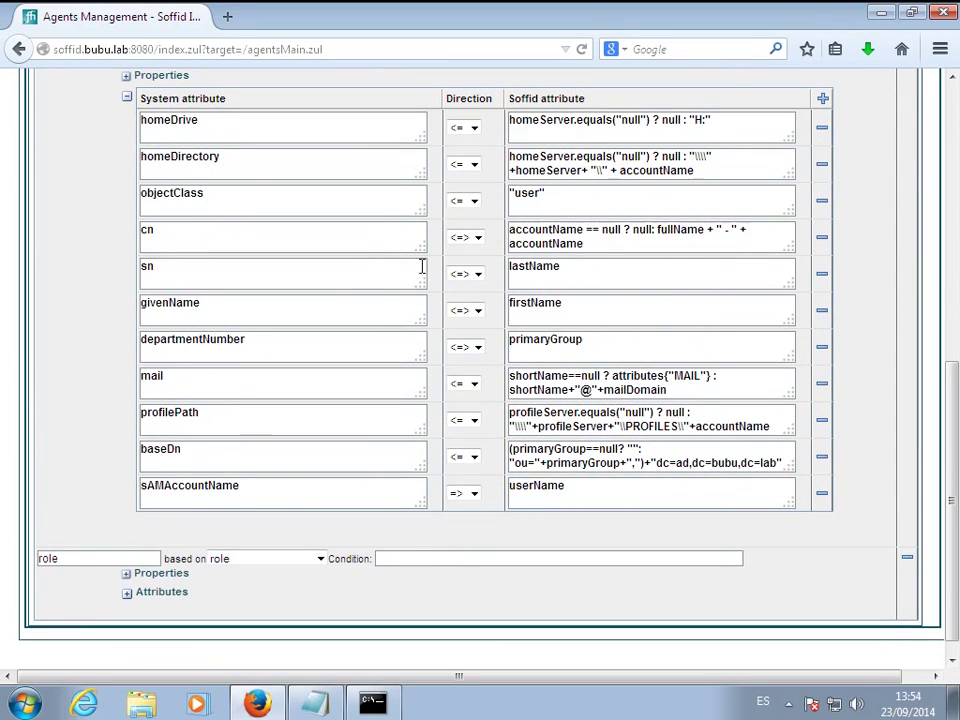
Step: Inspect the fullName part of the cn expression and the organisational unit in baseDn
click(662, 229)
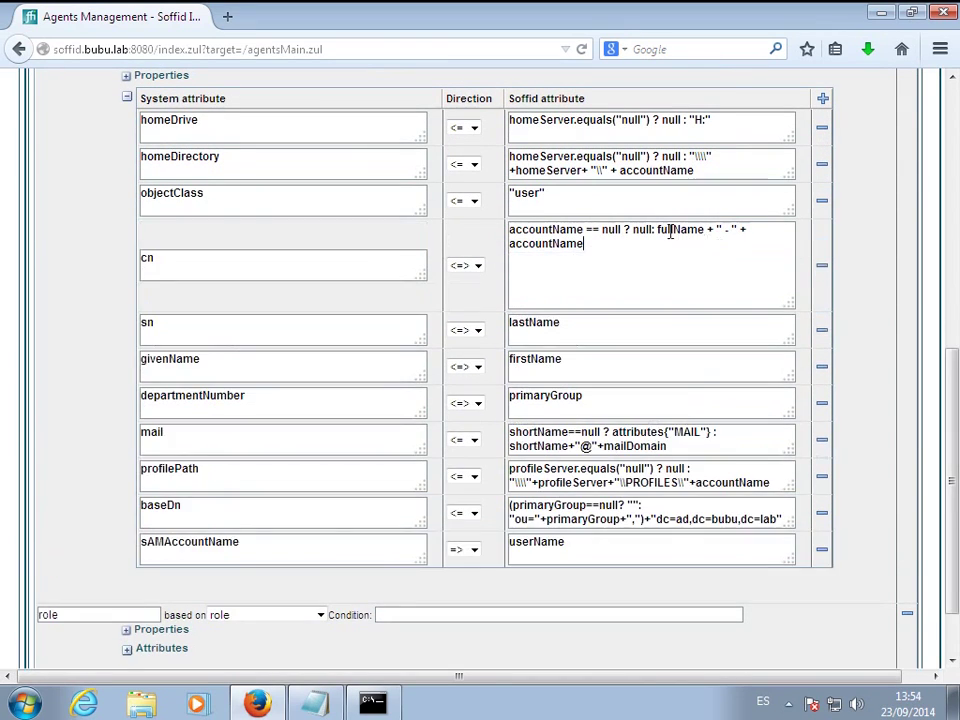
drag(657, 229, 669, 288)
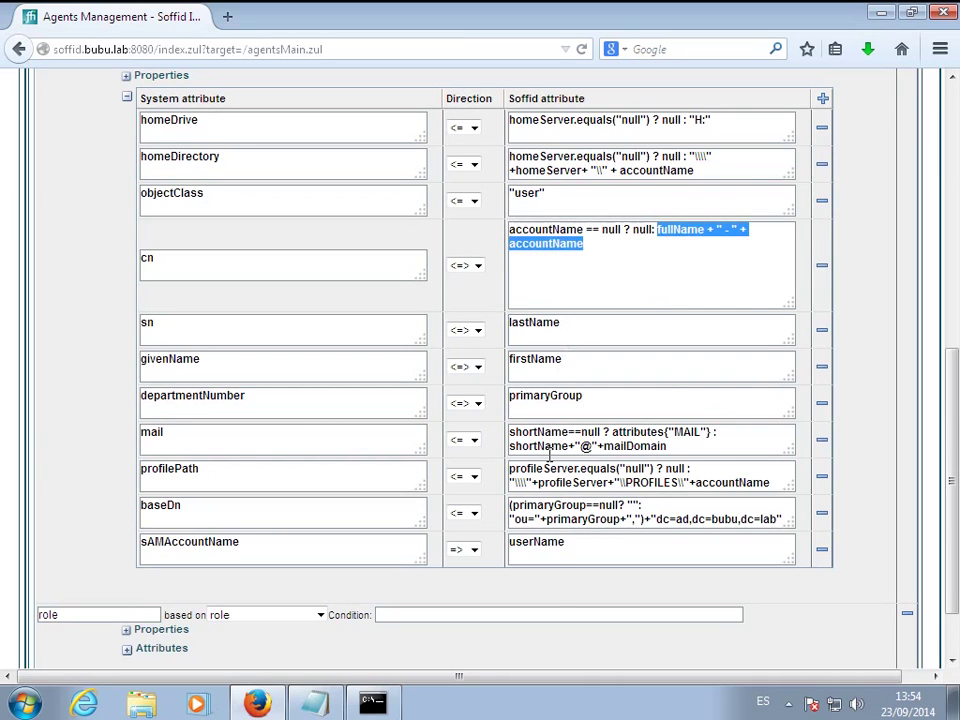
click(538, 520)
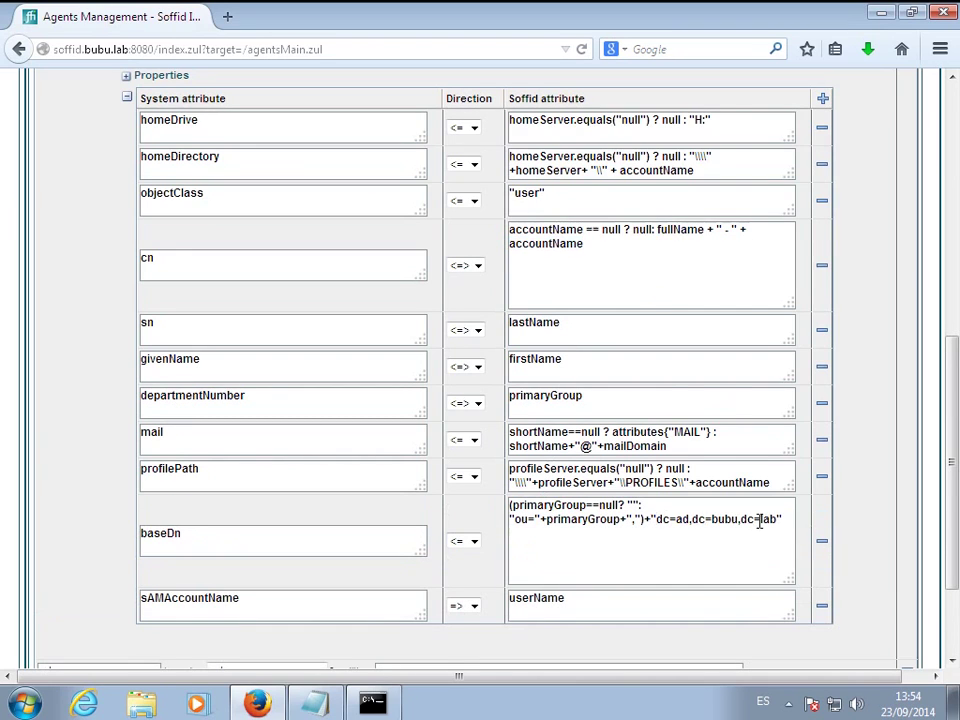
drag(510, 519, 785, 524)
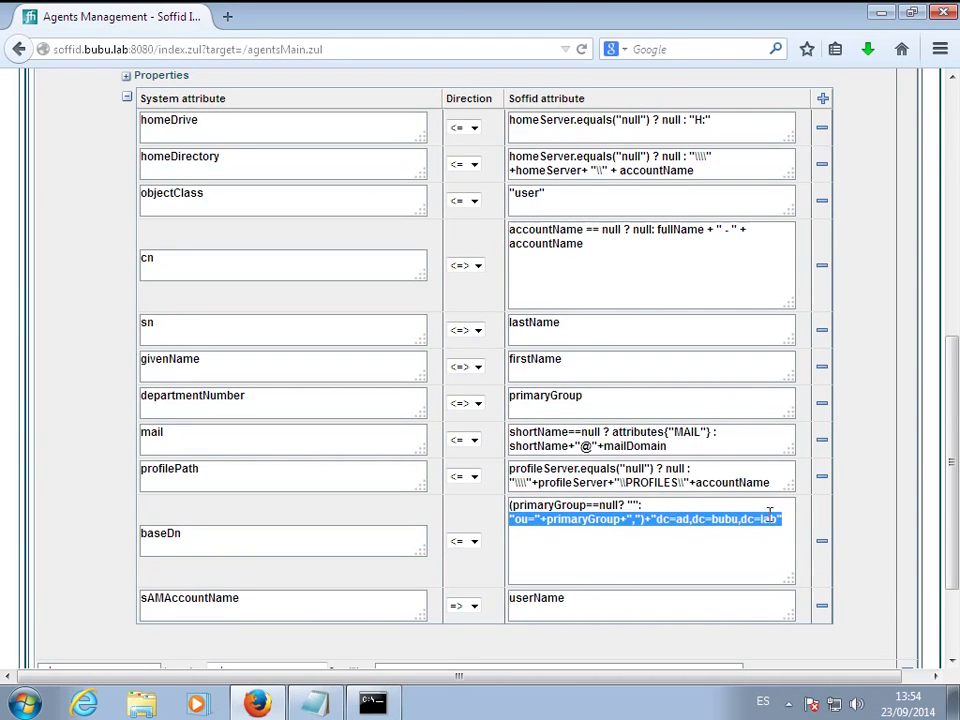
key(alt)
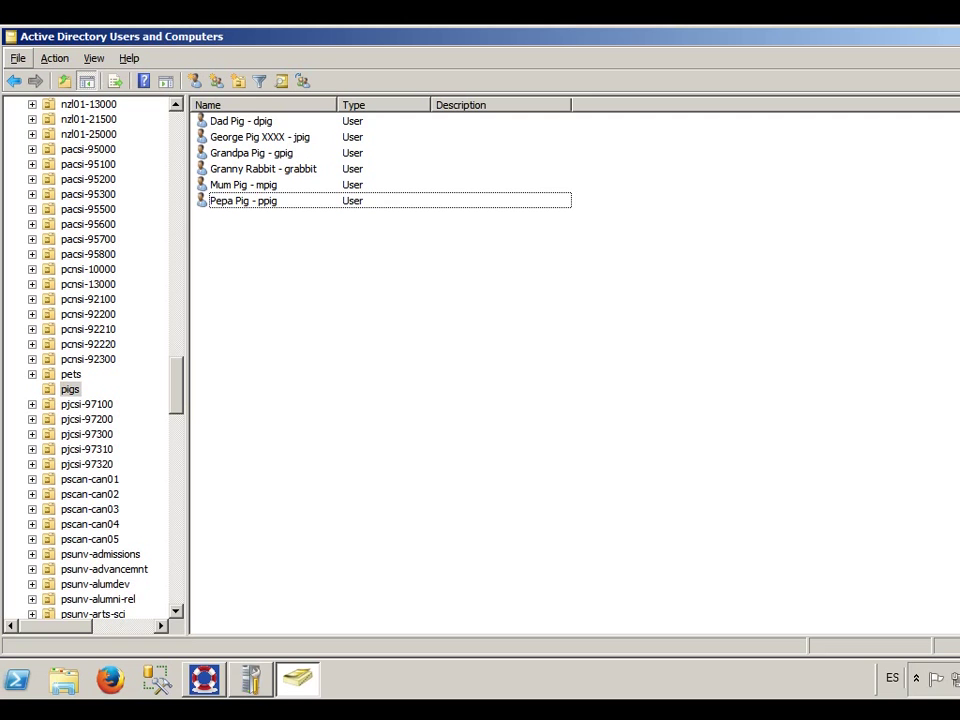
Step: In the pigs OU, check that Dad Pig's Member Of list includes Domain Admins
click(71, 393)
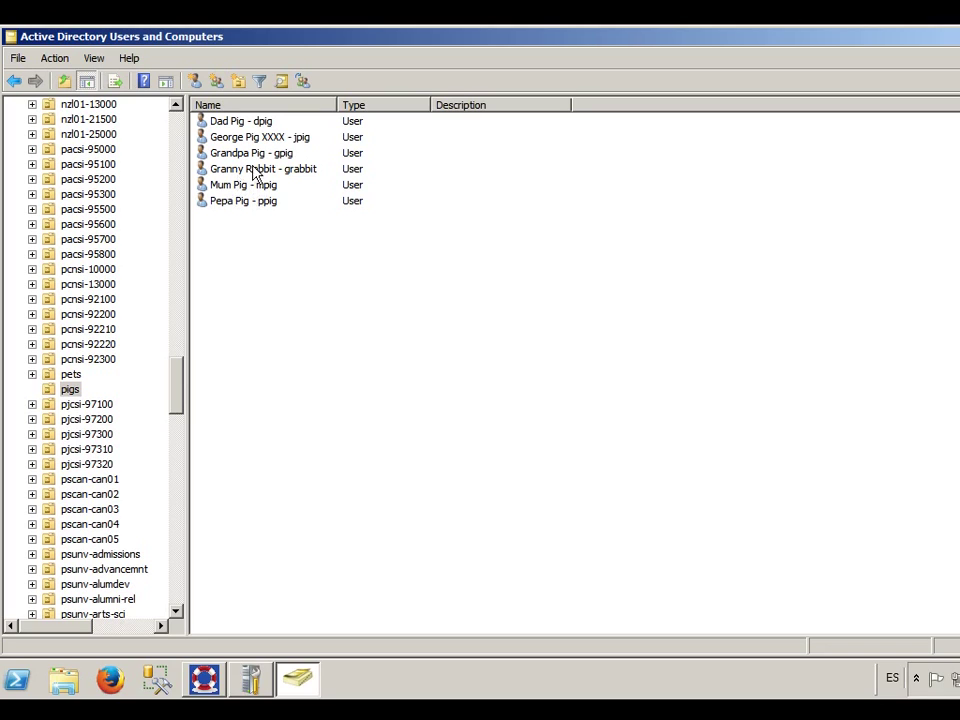
click(236, 123)
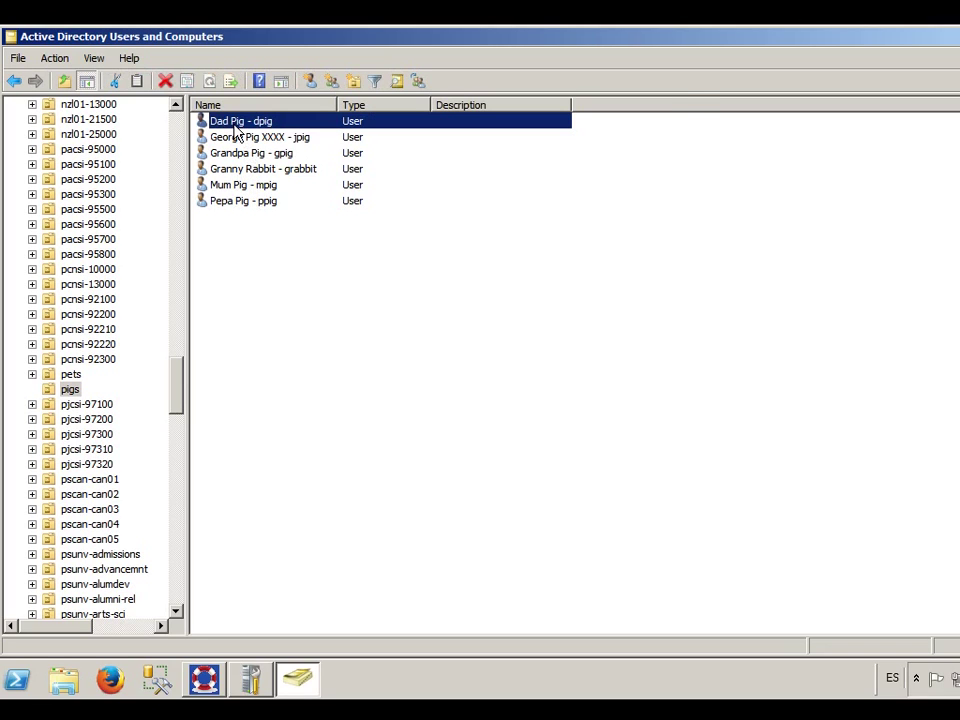
double_click(223, 121)
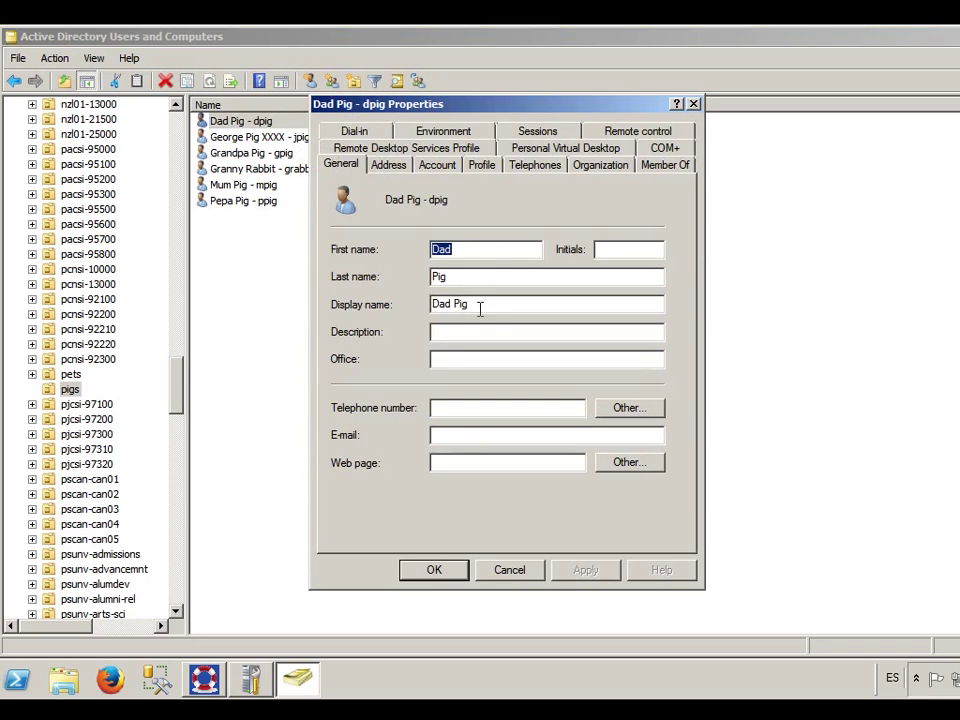
click(497, 570)
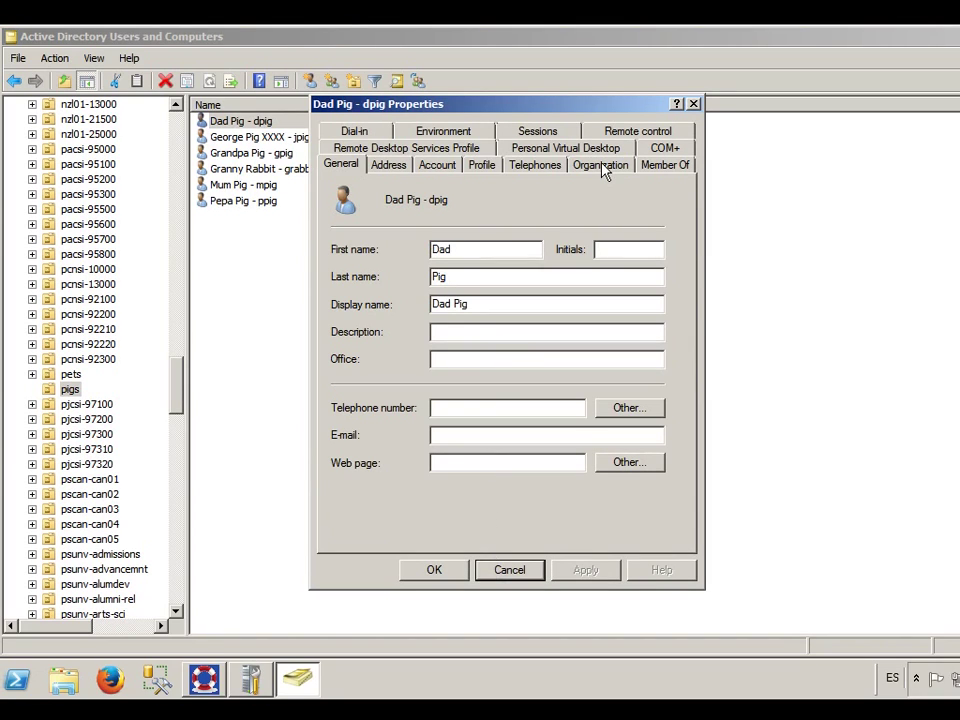
click(664, 166)
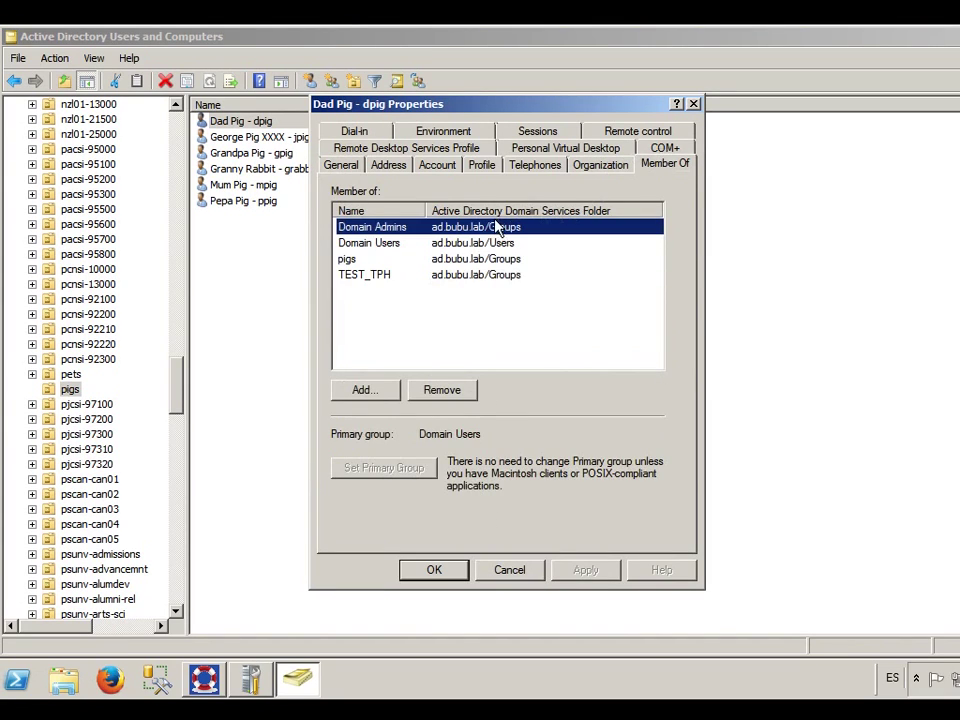
click(512, 572)
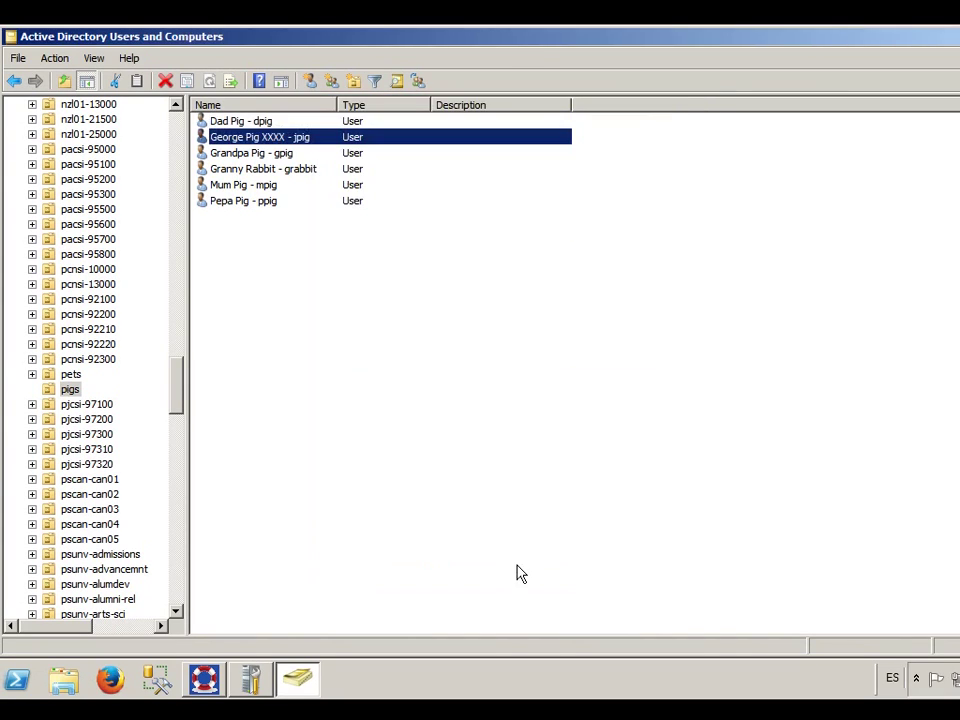
Step: Show Grandpa Pig's group memberships: Domain Admins, Domain Users, pigs and TEST_TPH
click(281, 158)
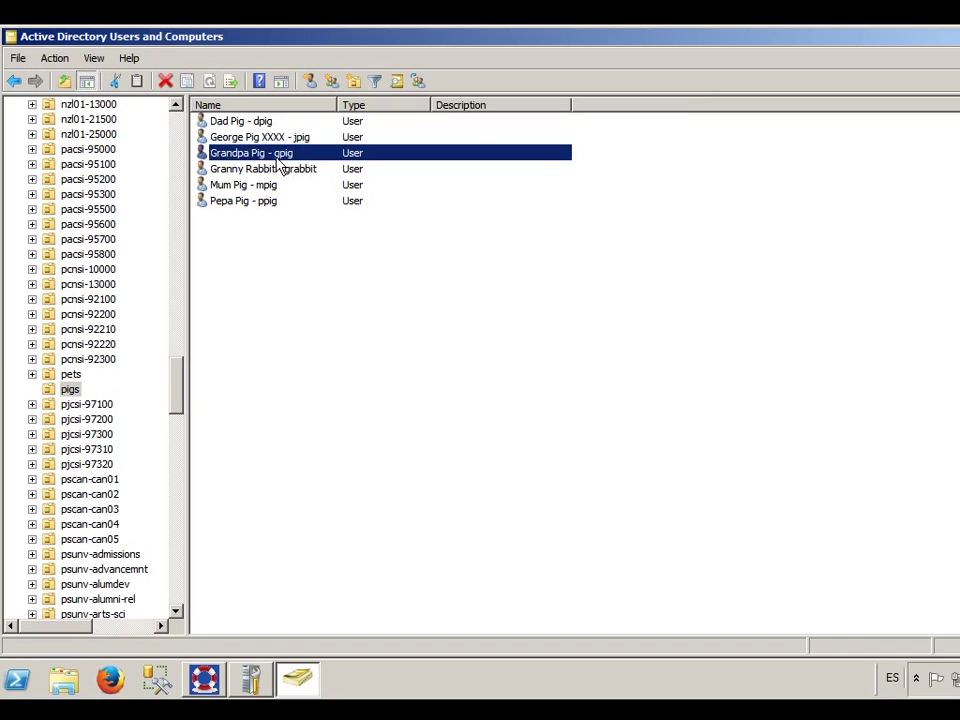
double_click(281, 166)
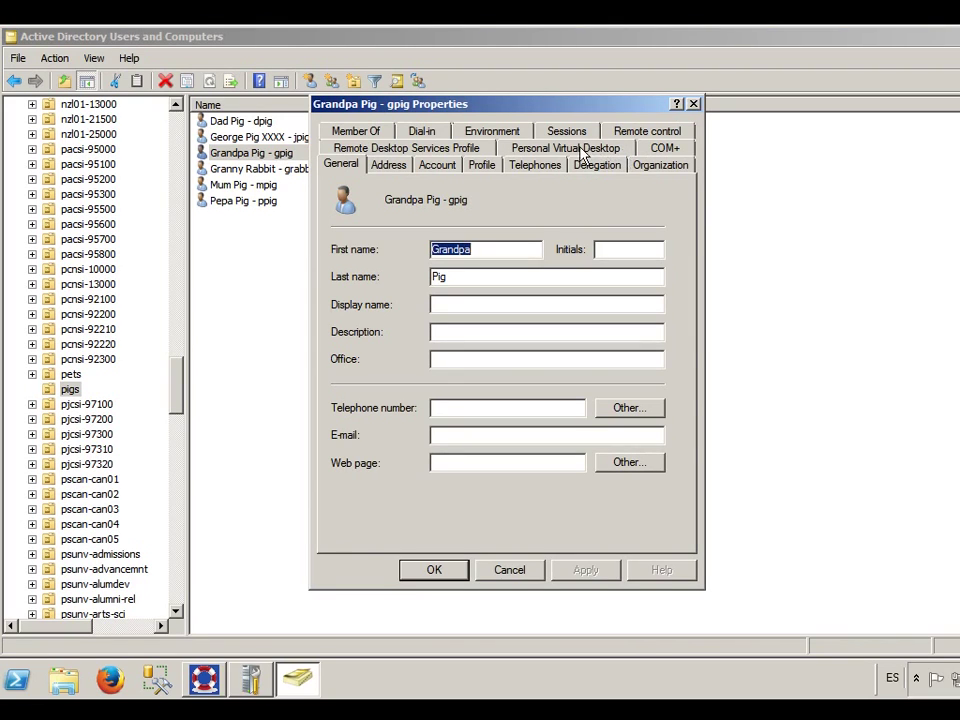
click(356, 131)
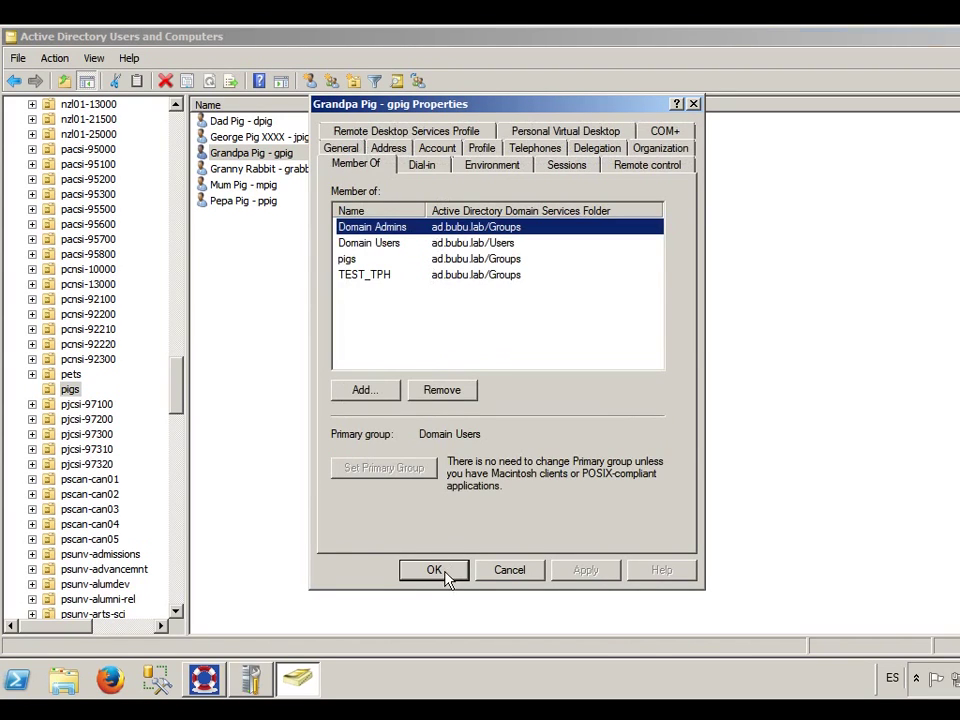